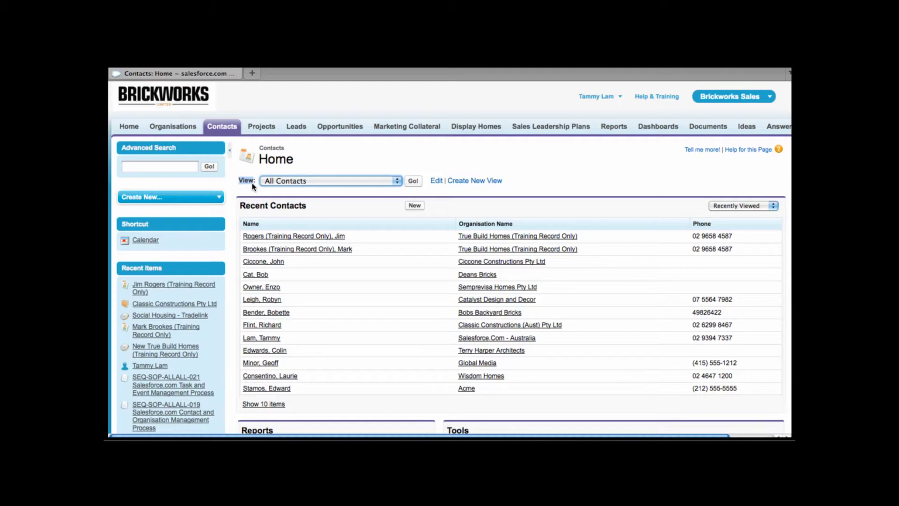
- Show My Contacts sorted by Organisation Name and filtered to letter D, then return to Contacts Home
click(398, 181)
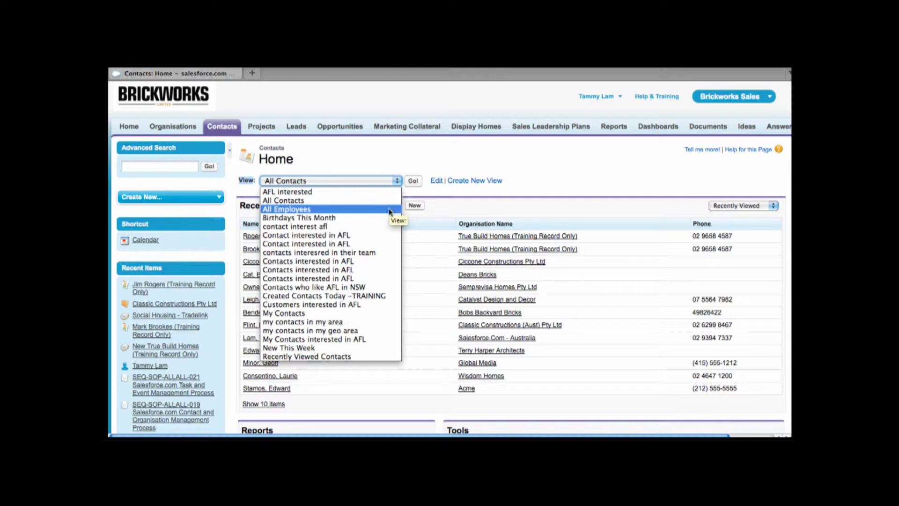
key(m)
key(Return)
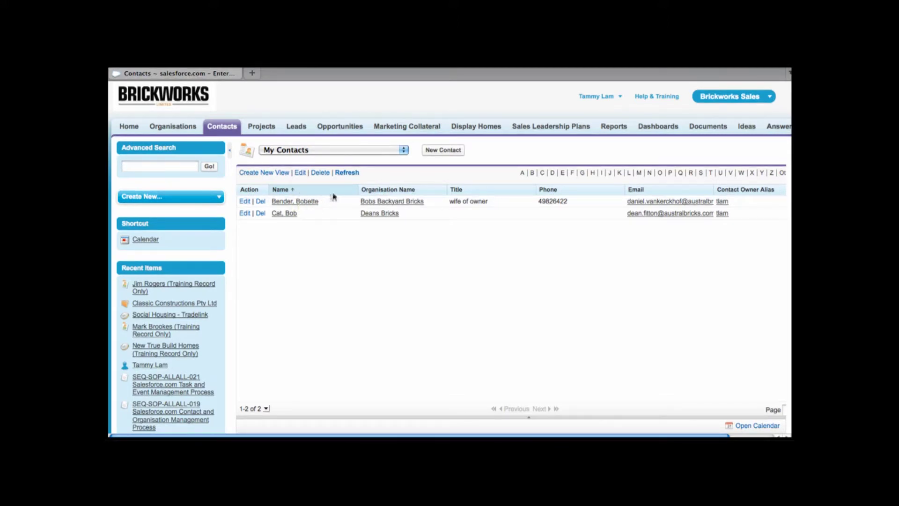
click(388, 190)
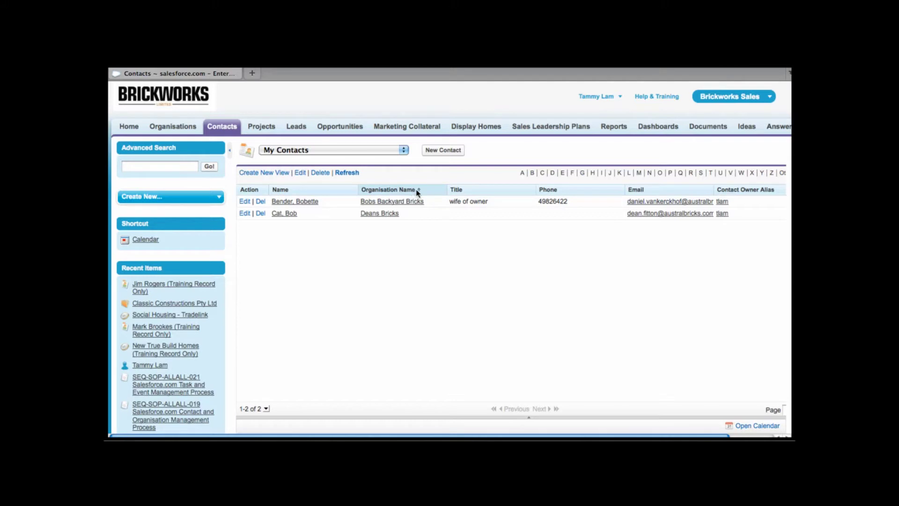
click(553, 174)
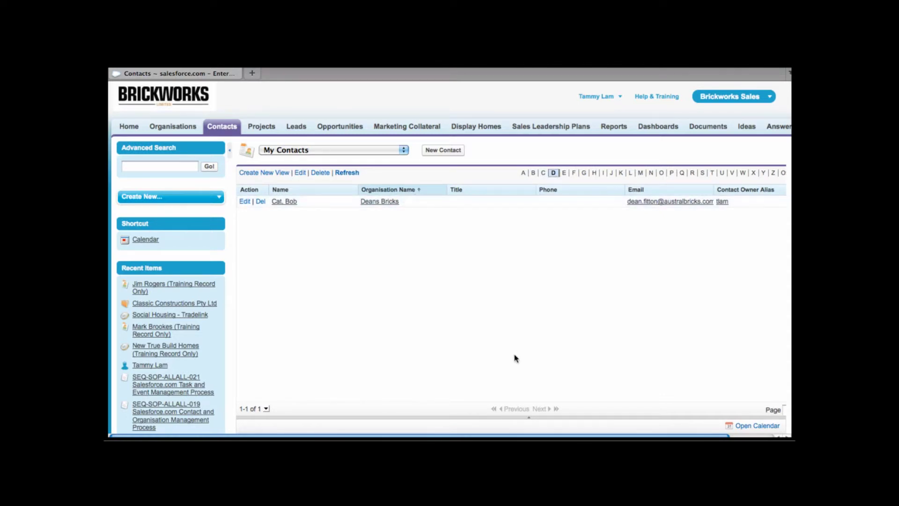
scroll(450, 262, right, 2)
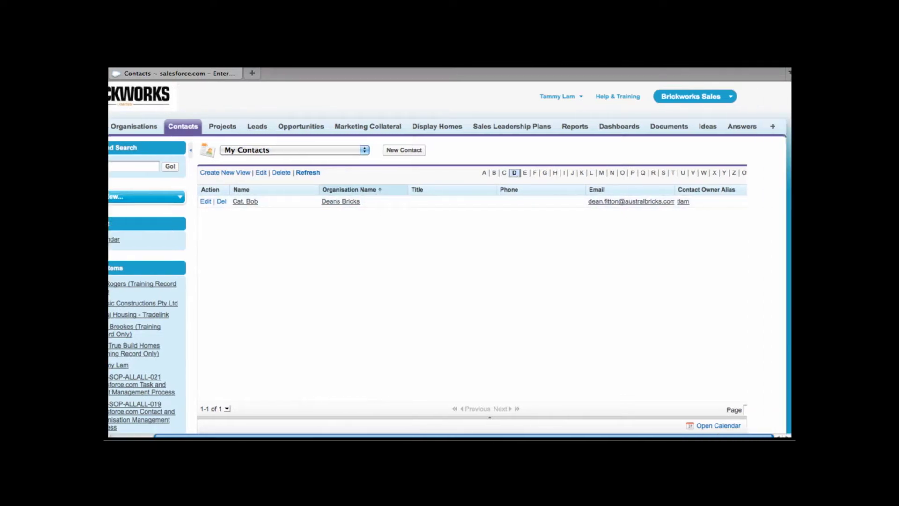
click(744, 173)
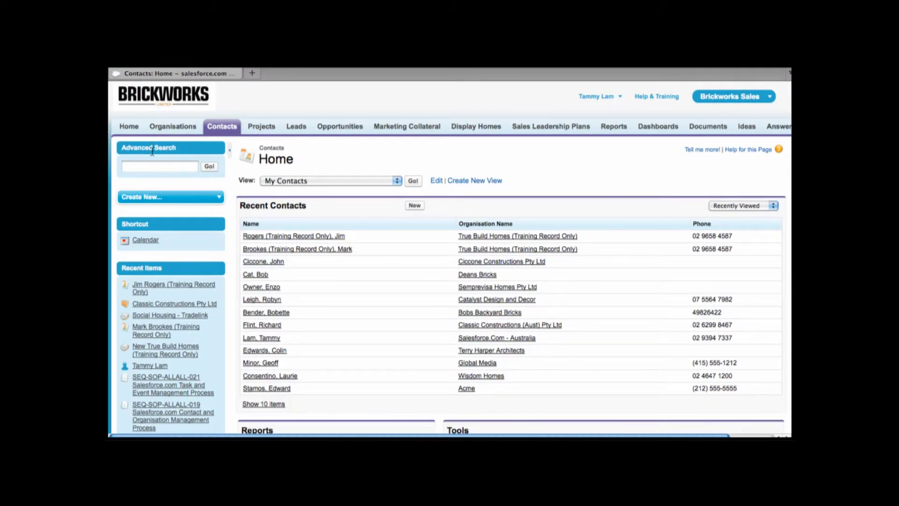
- Search the sidebar for the training contact by name and open their record from the results
click(147, 169)
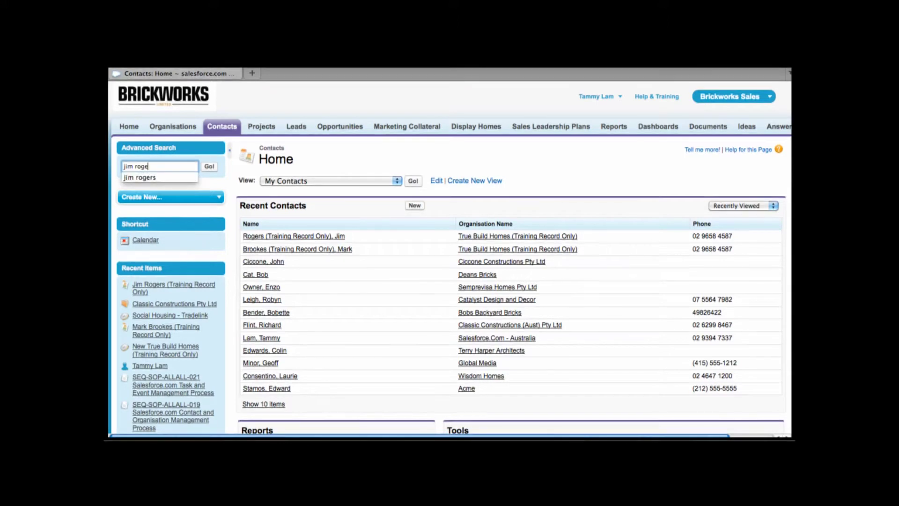
click(212, 180)
click(209, 167)
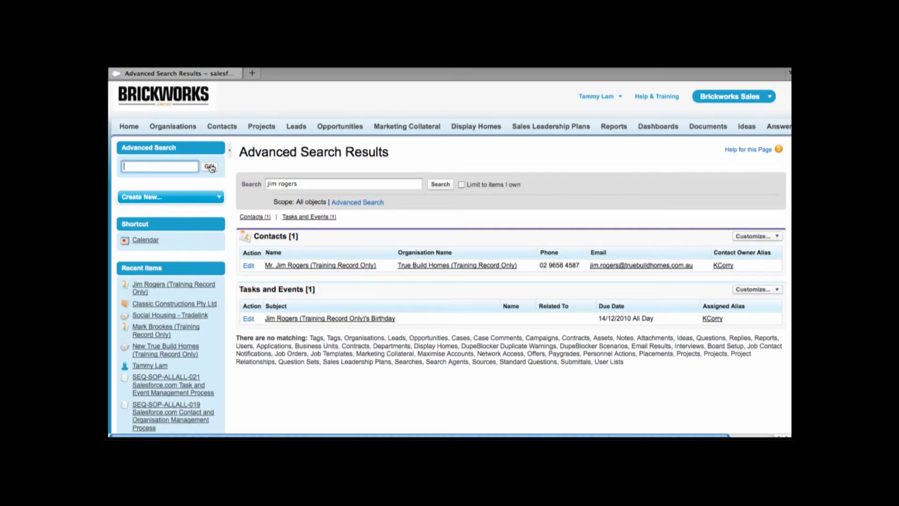
click(353, 266)
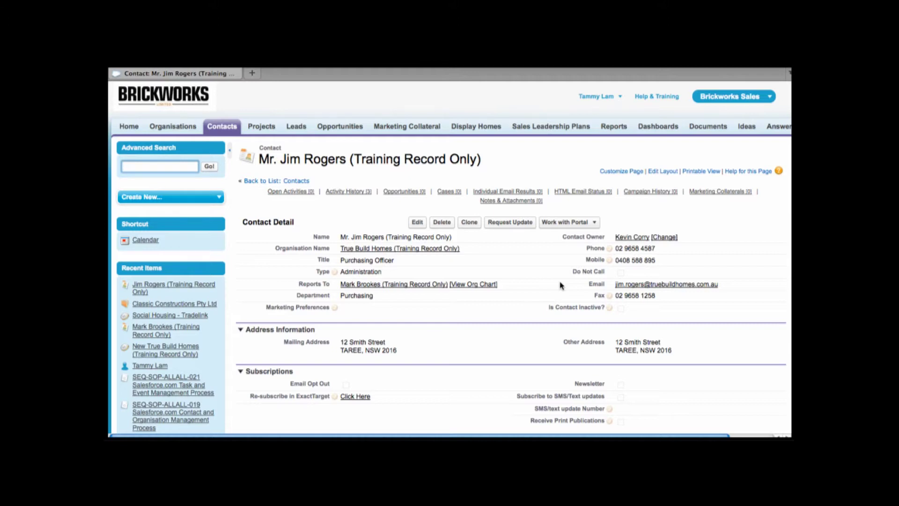
- Open the True Build Homes organisation record and start a new contact for it
click(220, 132)
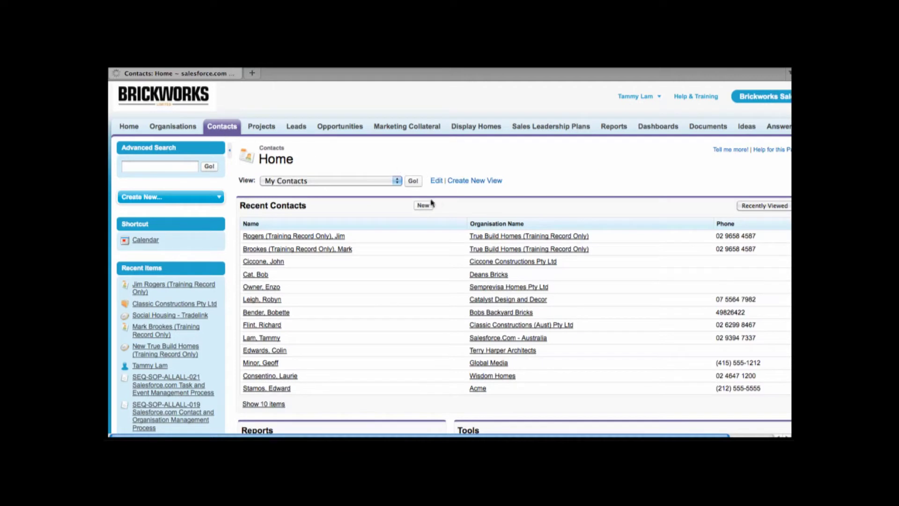
click(209, 200)
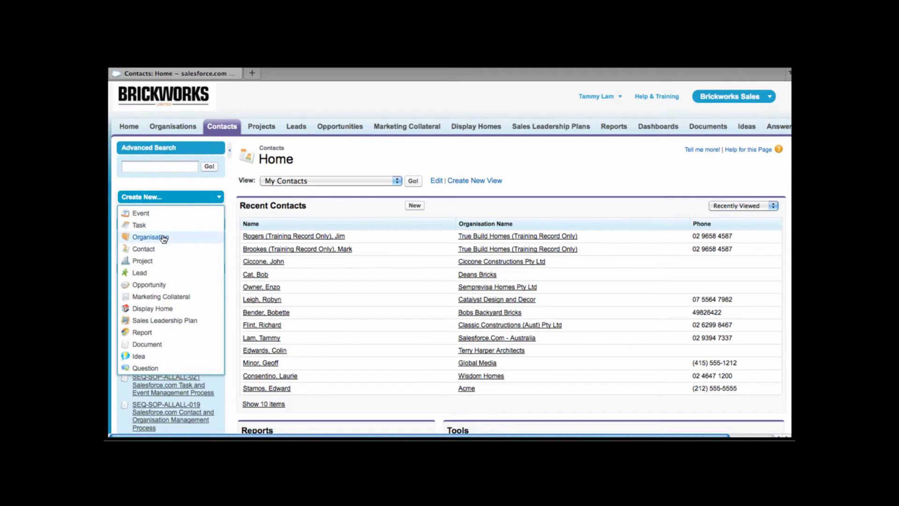
click(525, 240)
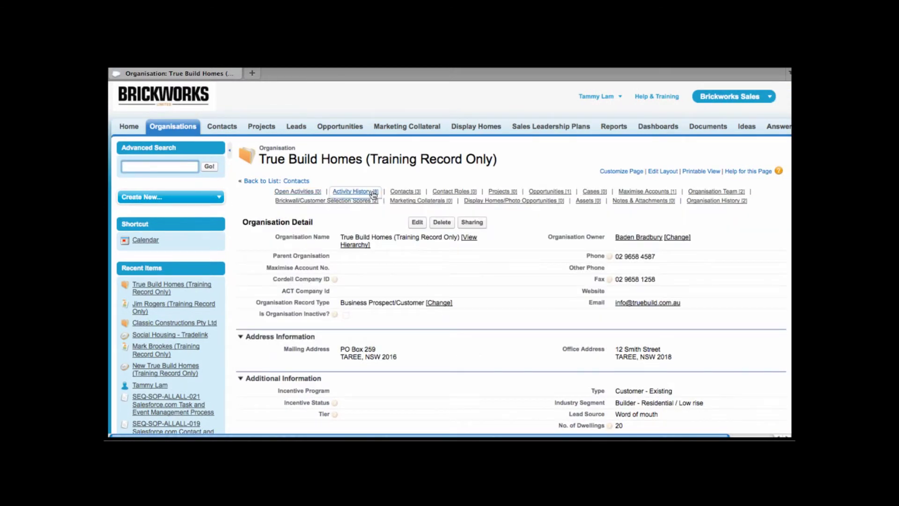
mouse_move(411, 195)
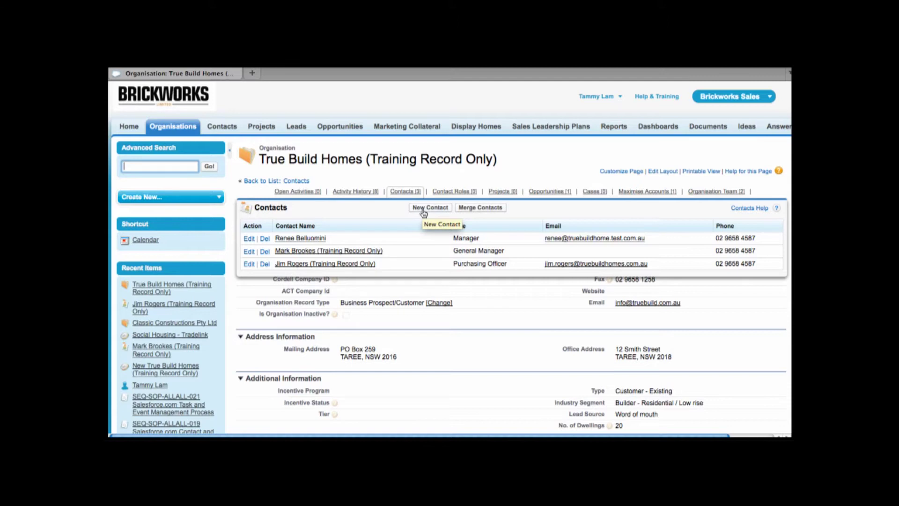
click(424, 209)
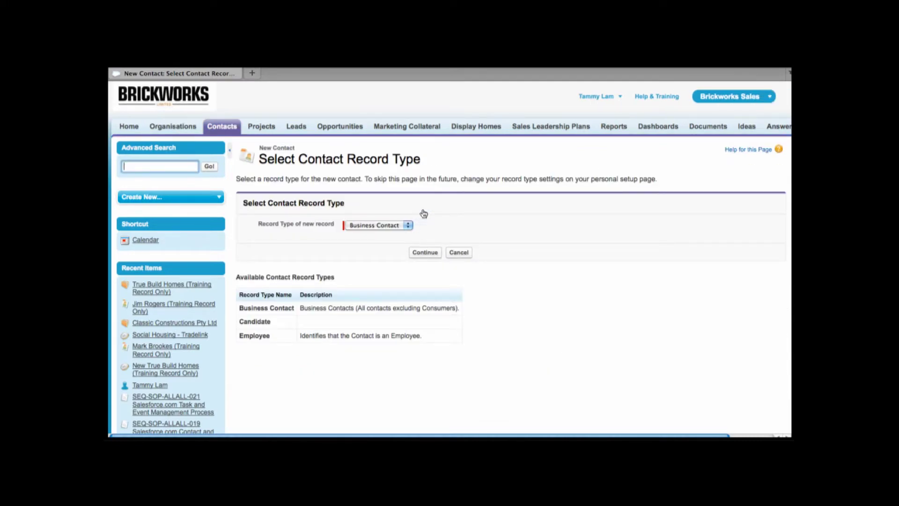
- Fill in a new Business Contact with salutation Mr. and first and last names, then reopen the training contact
click(424, 252)
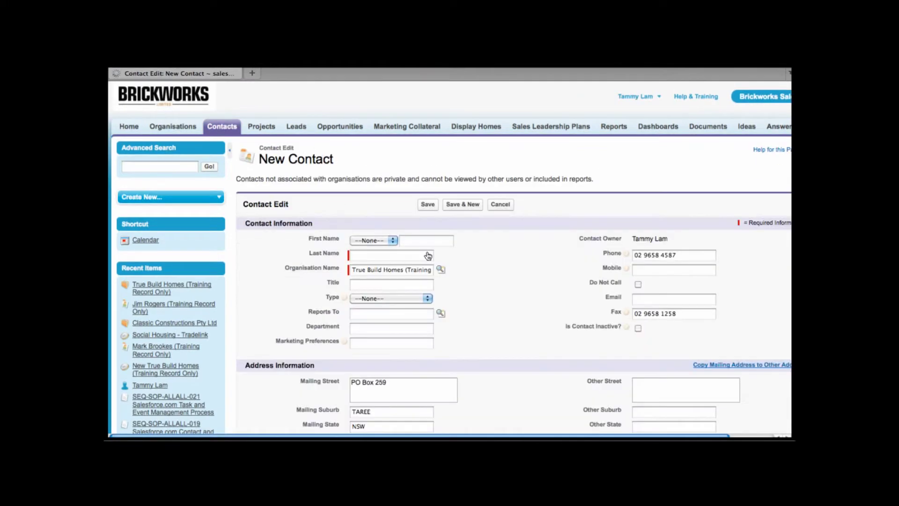
click(390, 241)
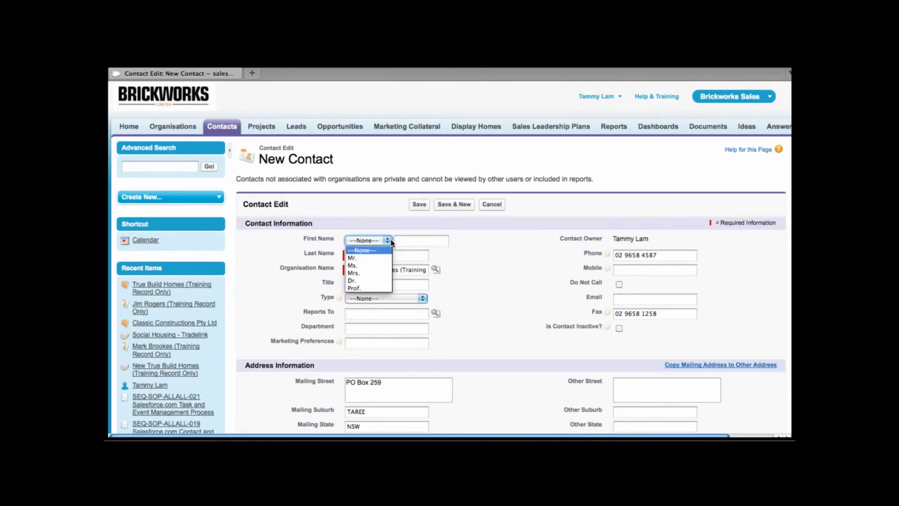
click(386, 258)
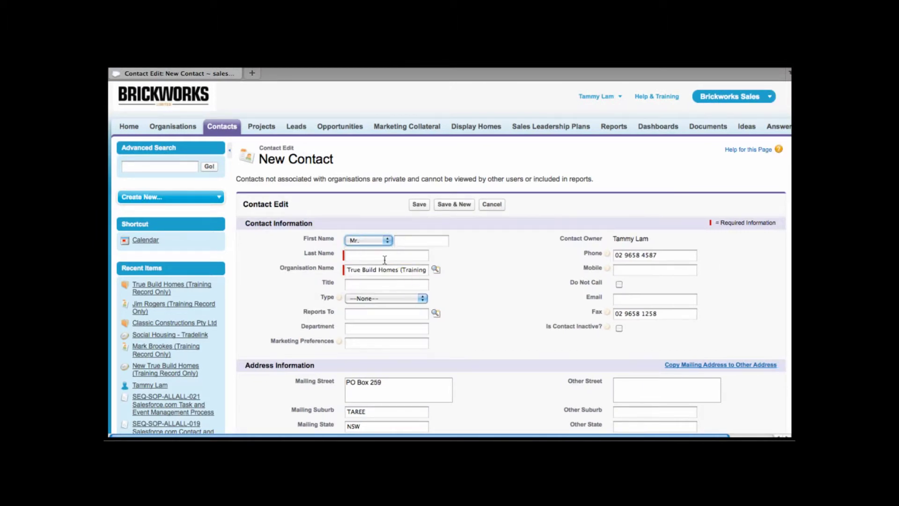
click(415, 242)
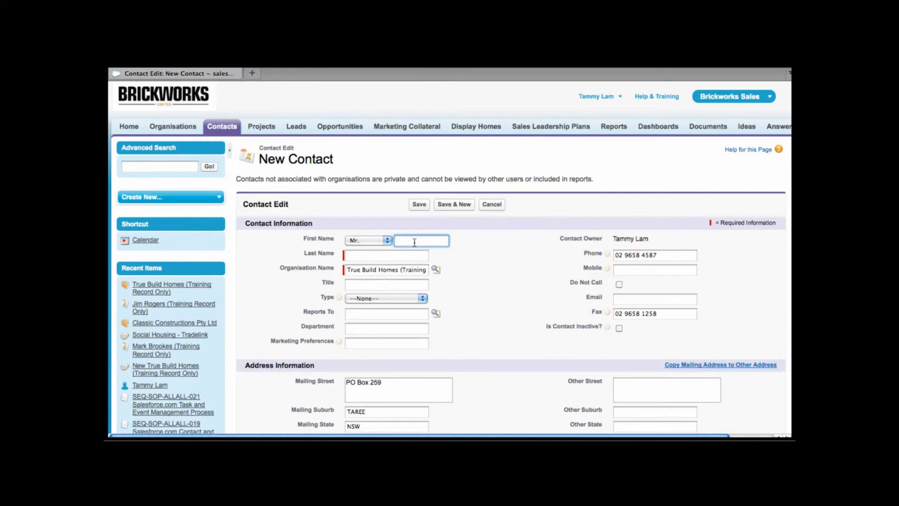
text(Bob)
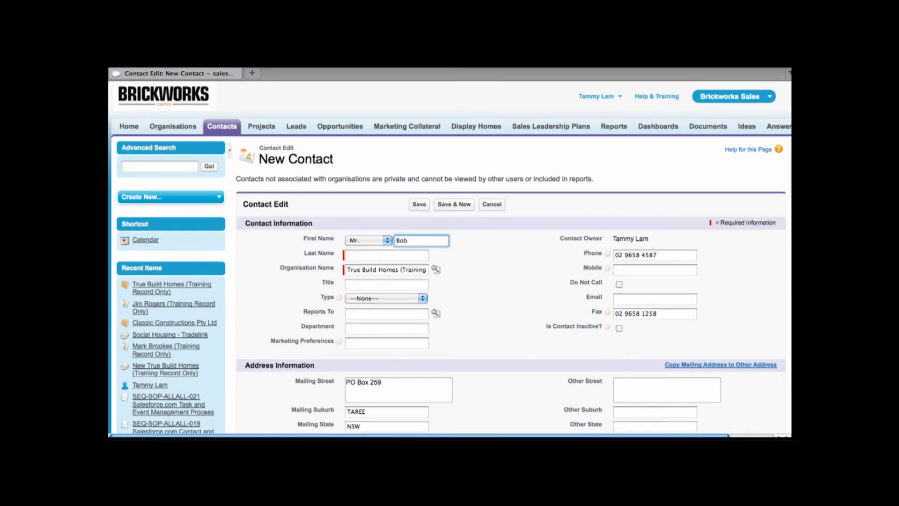
key(Tab)
text(Bui)
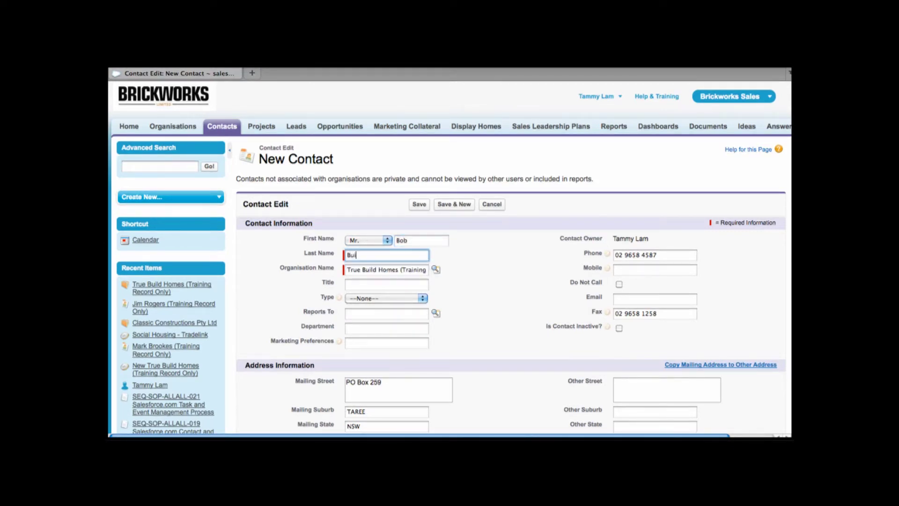
text(lder)
click(164, 305)
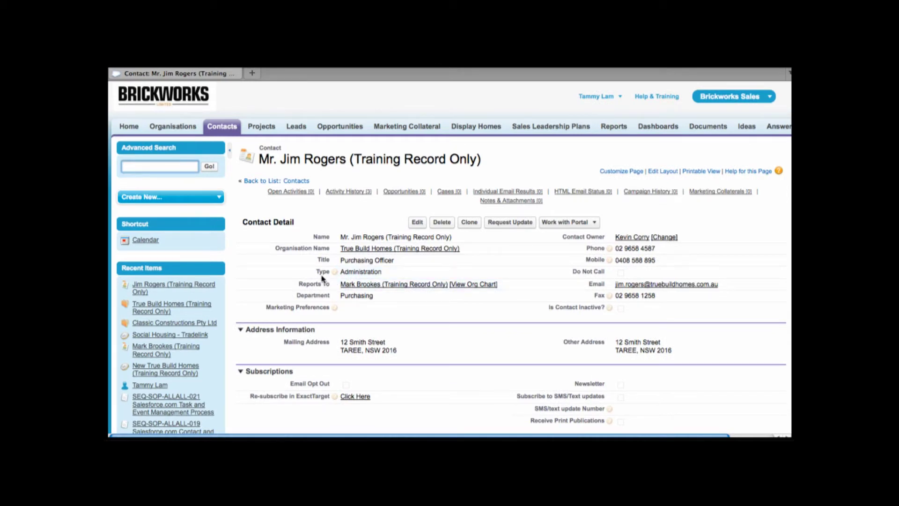
- Scroll through the training contact's record and open its Phone field for inline editing
mouse_move(335, 273)
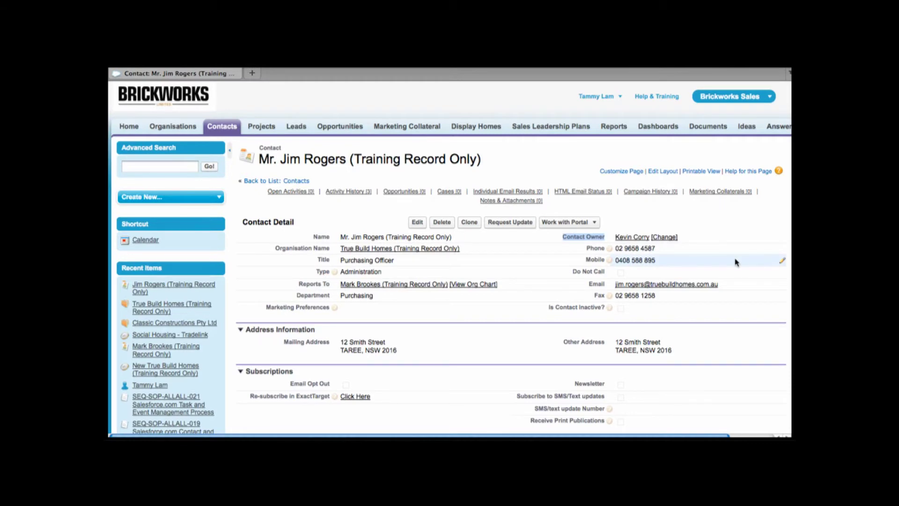
scroll(735, 260, down, 3)
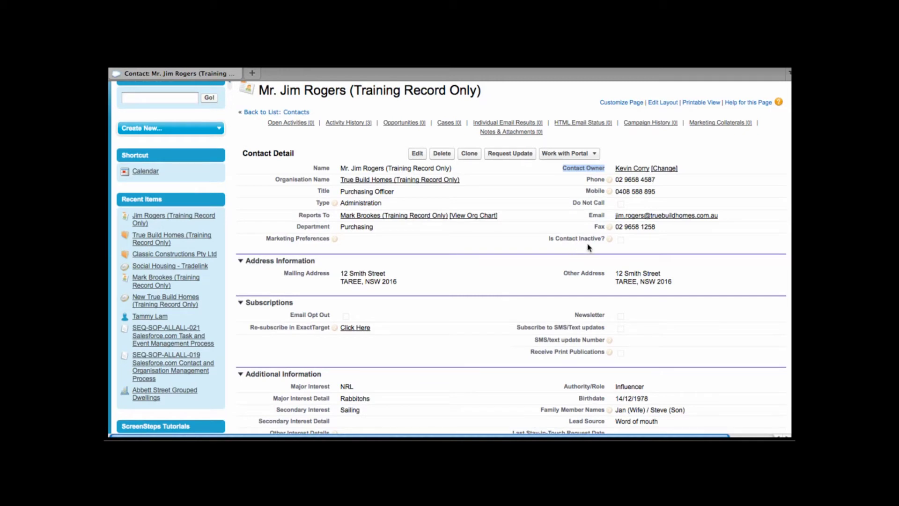
mouse_move(609, 241)
double_click(669, 185)
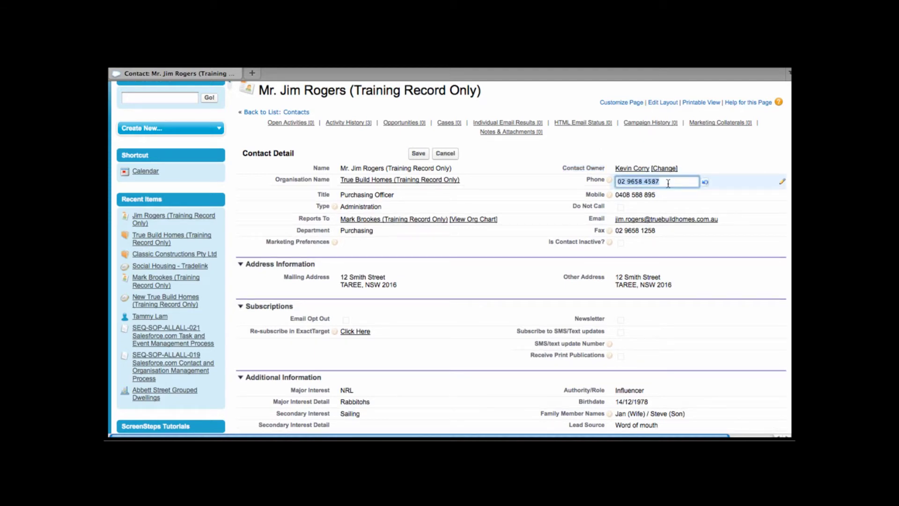
- Change the phone number's last digit to 1 and save the record
click(668, 183)
key(BackSpace)
text(1)
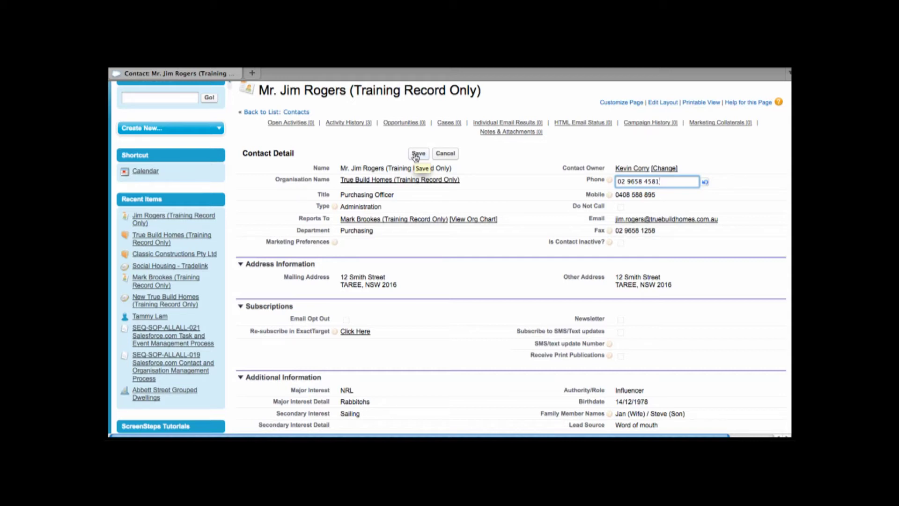
click(415, 154)
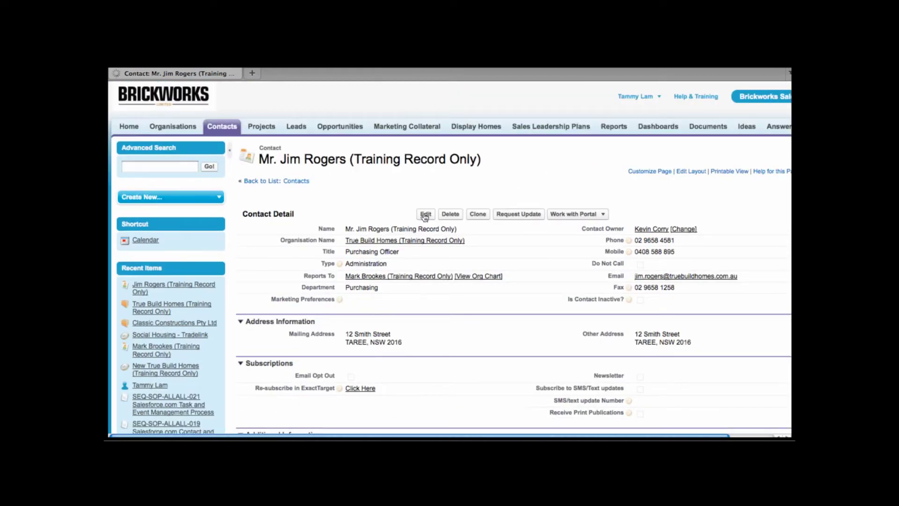
click(428, 215)
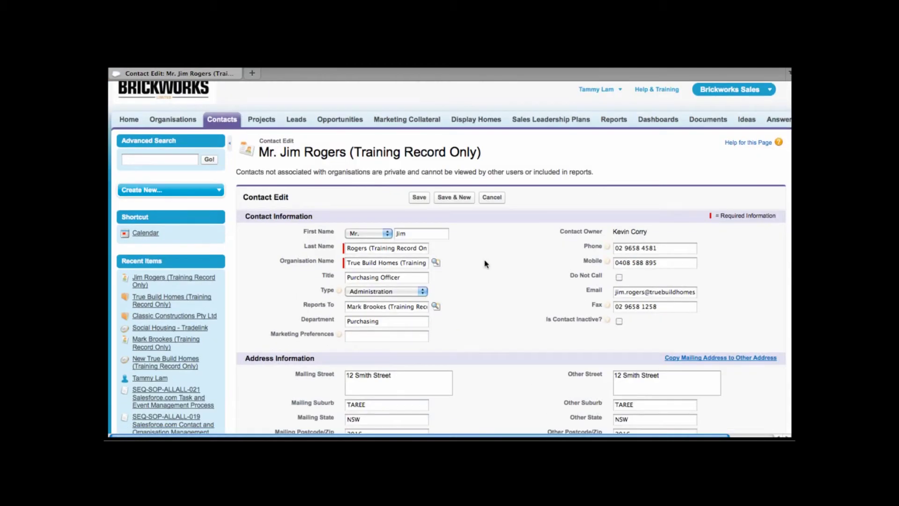
scroll(485, 264, down, 3)
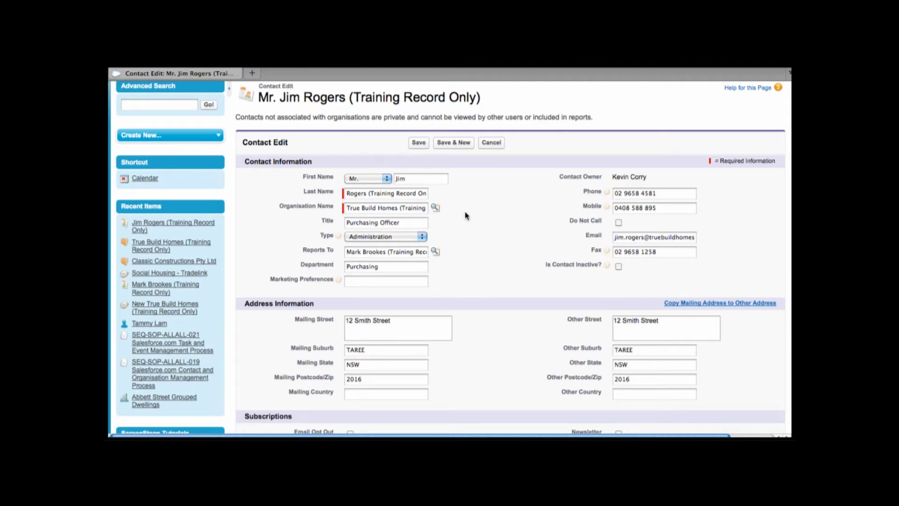
scroll(315, 237, down, 15)
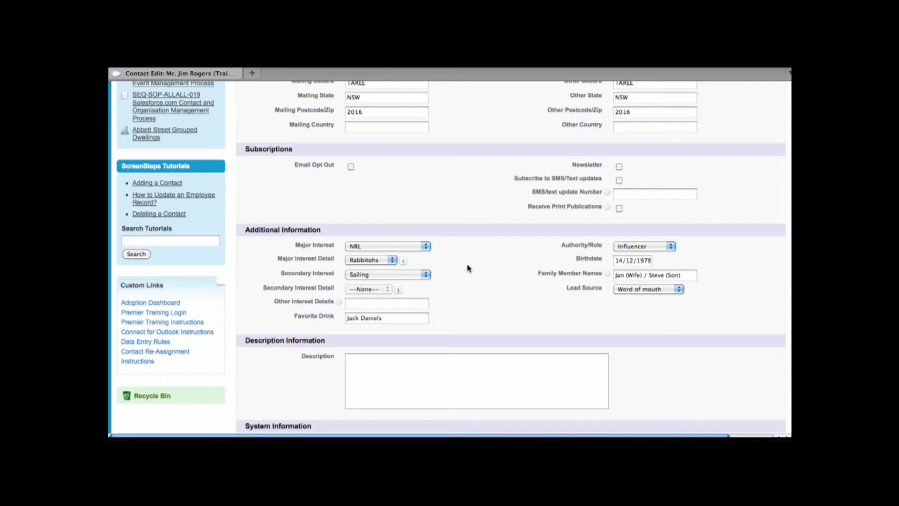
click(425, 246)
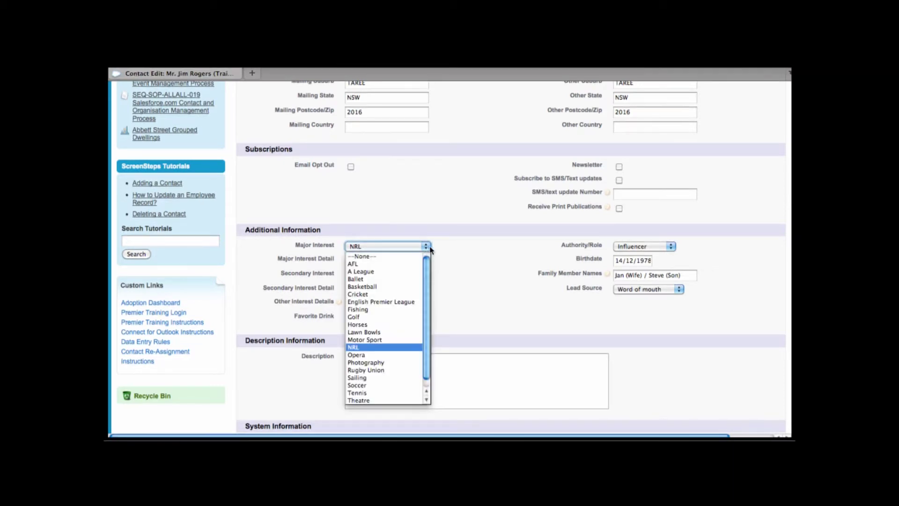
click(463, 253)
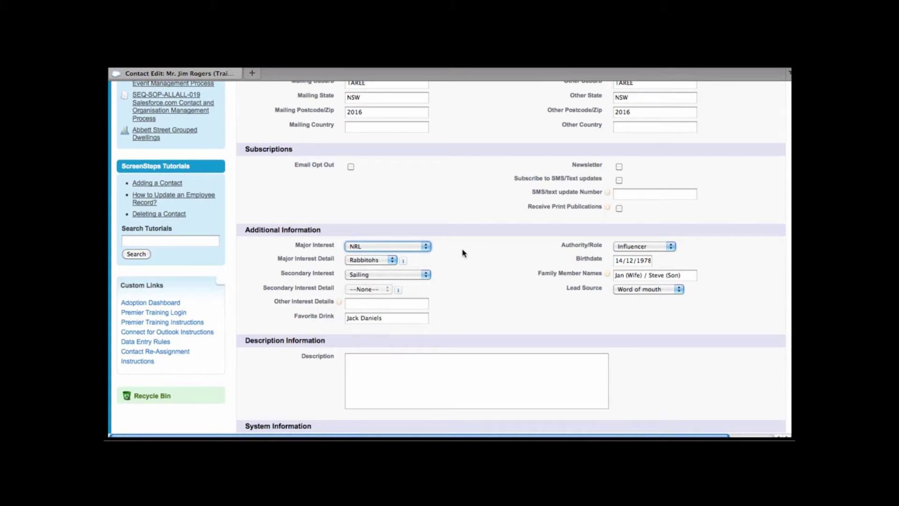
click(394, 260)
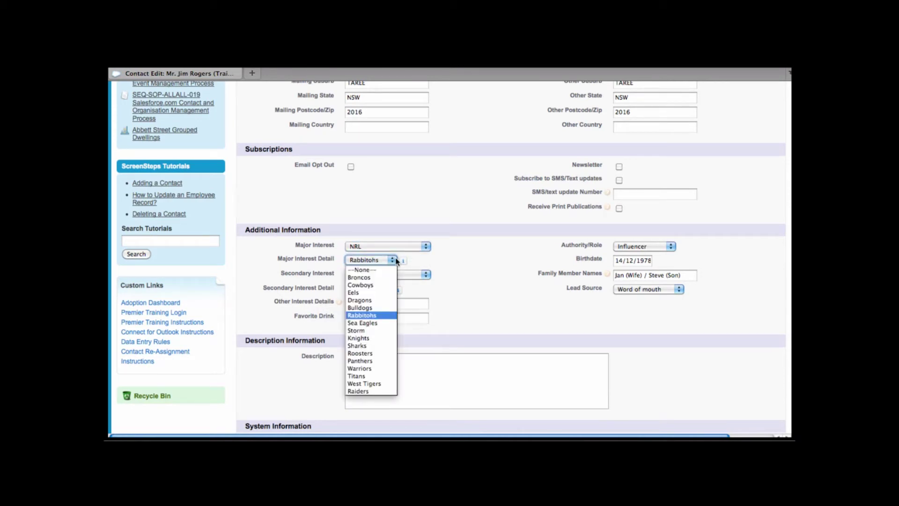
click(500, 251)
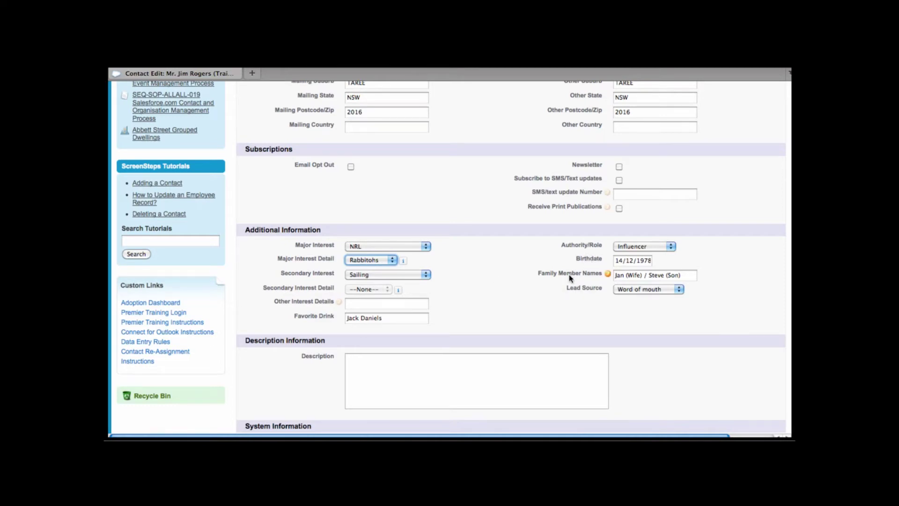
scroll(555, 311, down, 3)
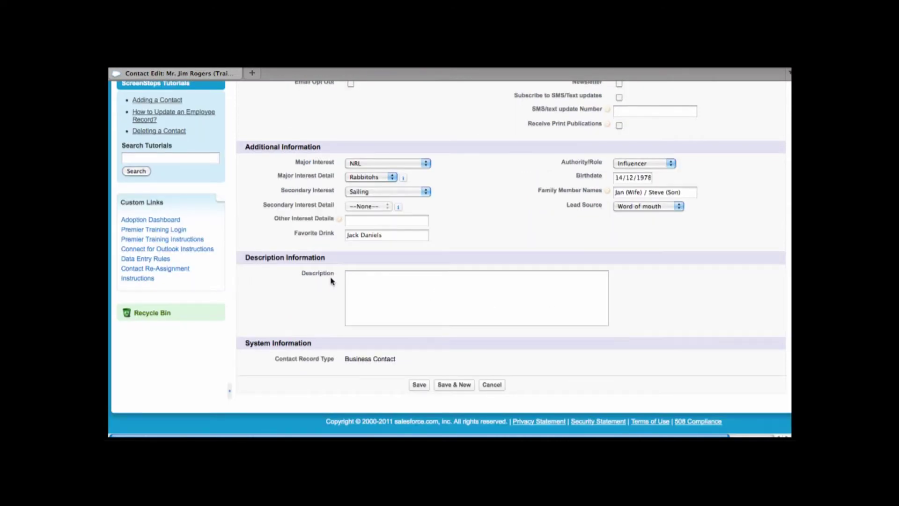
- Click into Description, then scroll the contact detail down to System Information and Custom Links
click(398, 298)
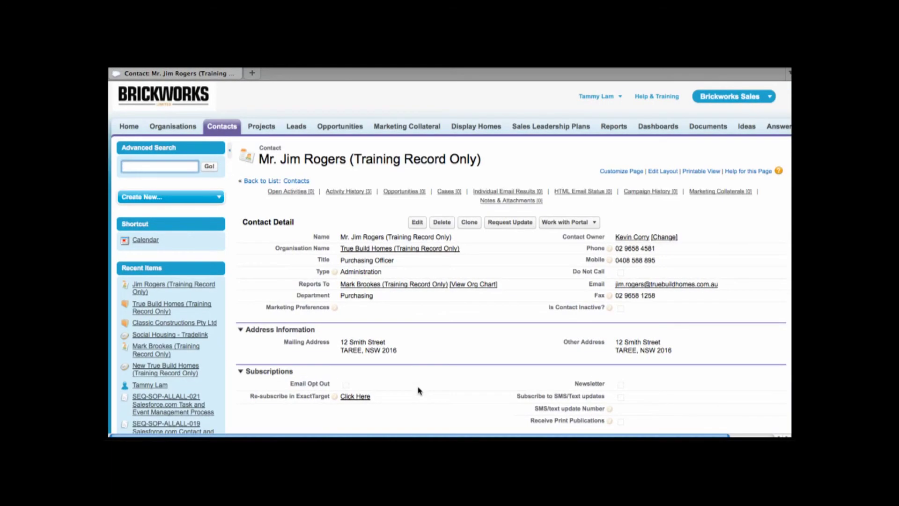
scroll(420, 390, down, 5)
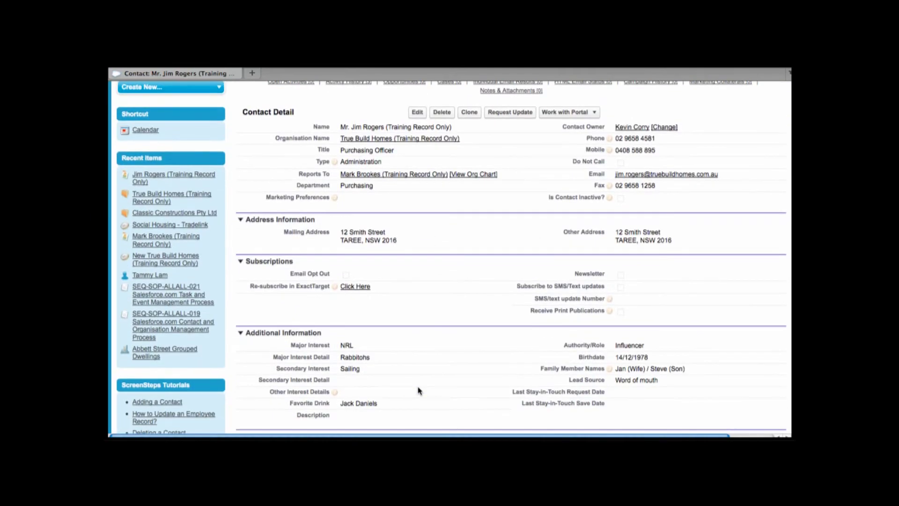
scroll(419, 390, down, 3)
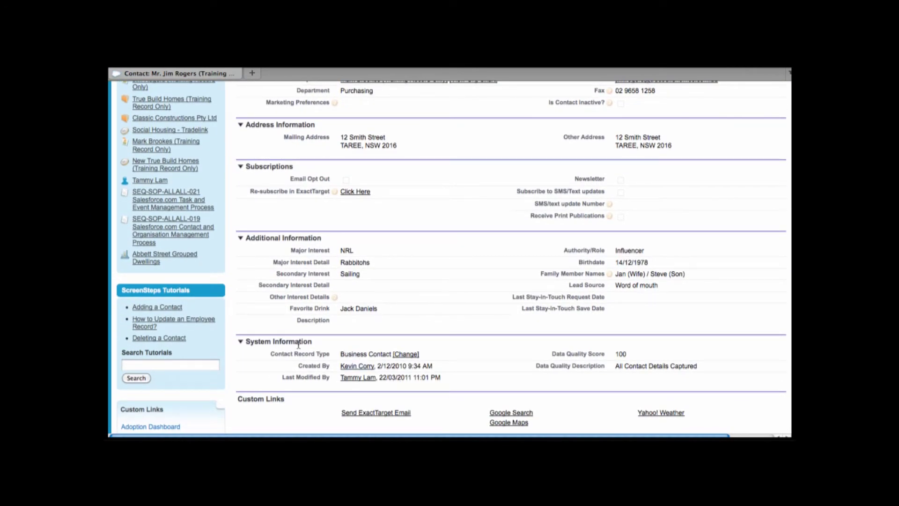
scroll(324, 362, down, 1)
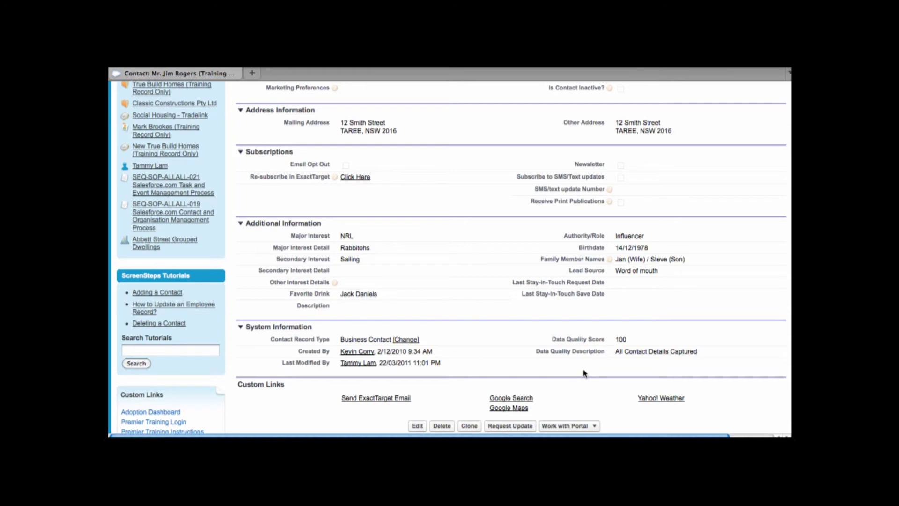
scroll(584, 373, down, 1)
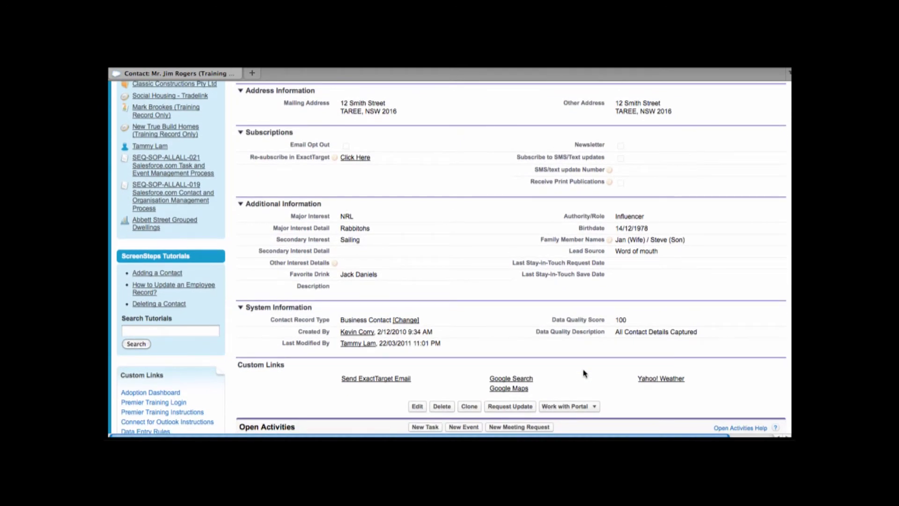
drag(283, 367, 238, 368)
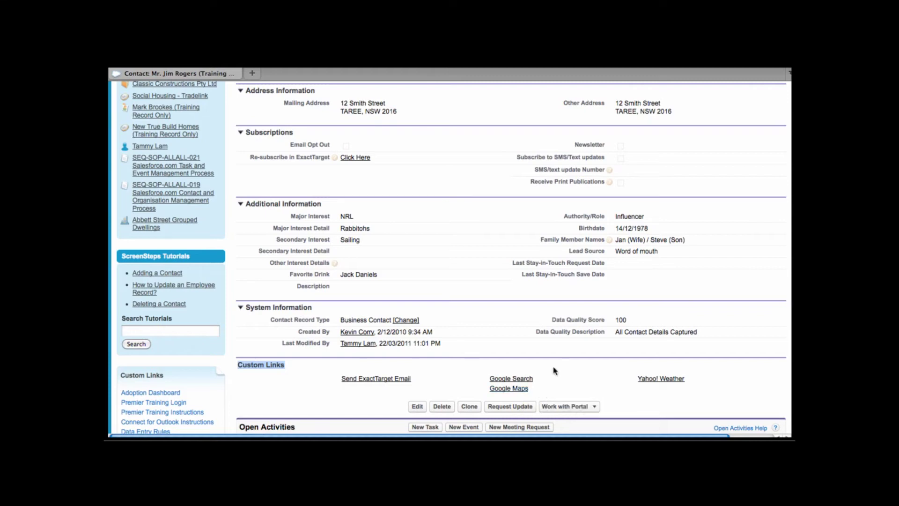
click(514, 390)
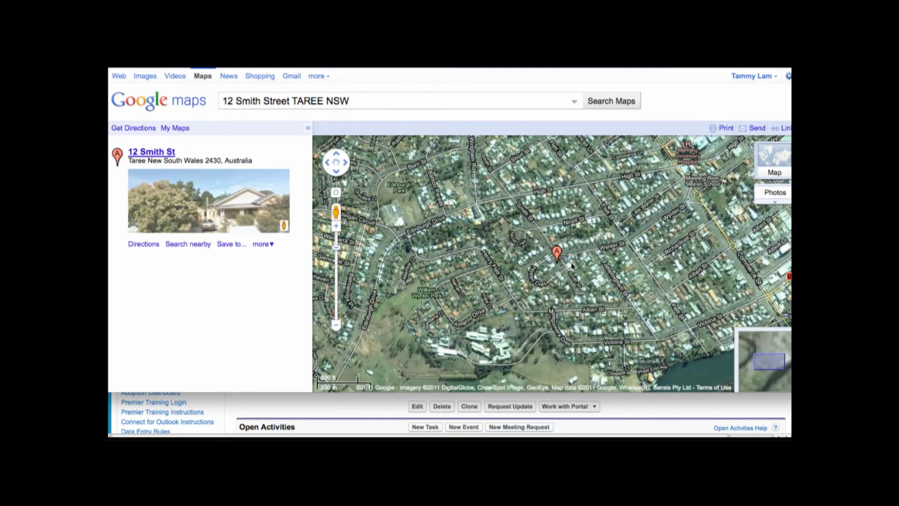
key(super+w)
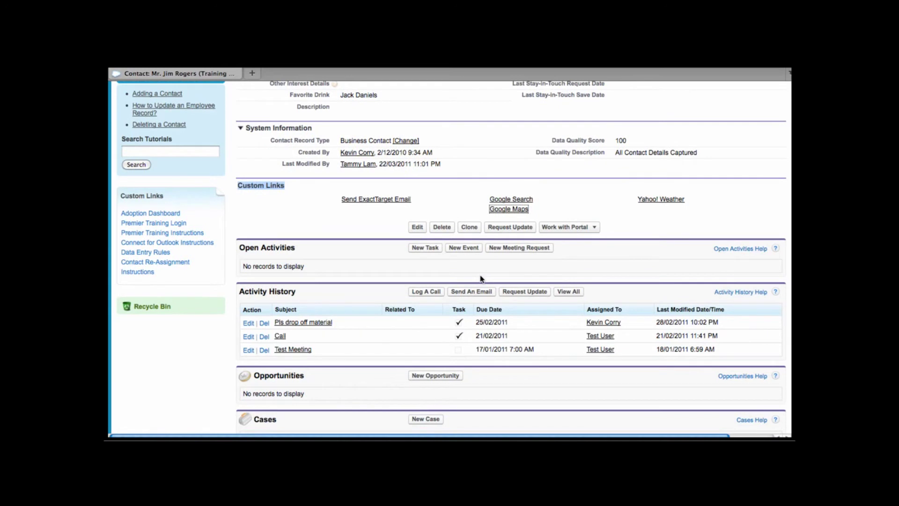
drag(306, 255, 248, 252)
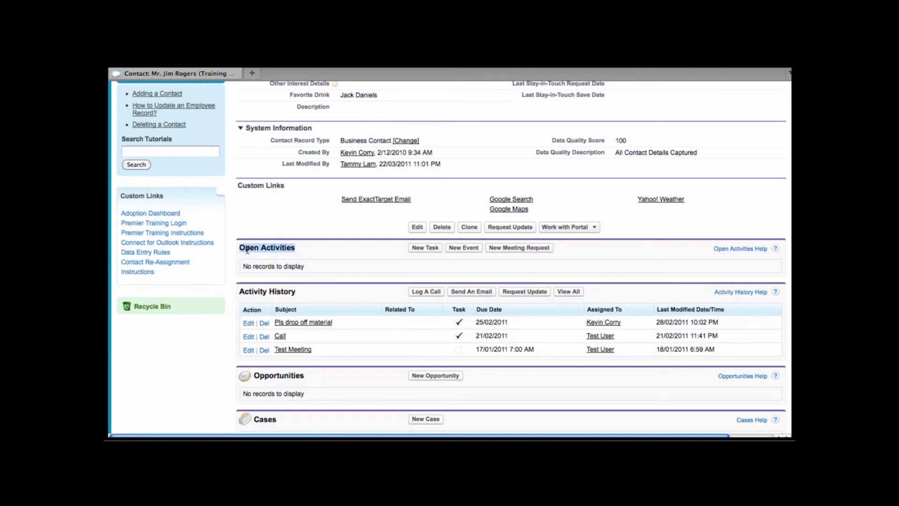
scroll(247, 250, down, 3)
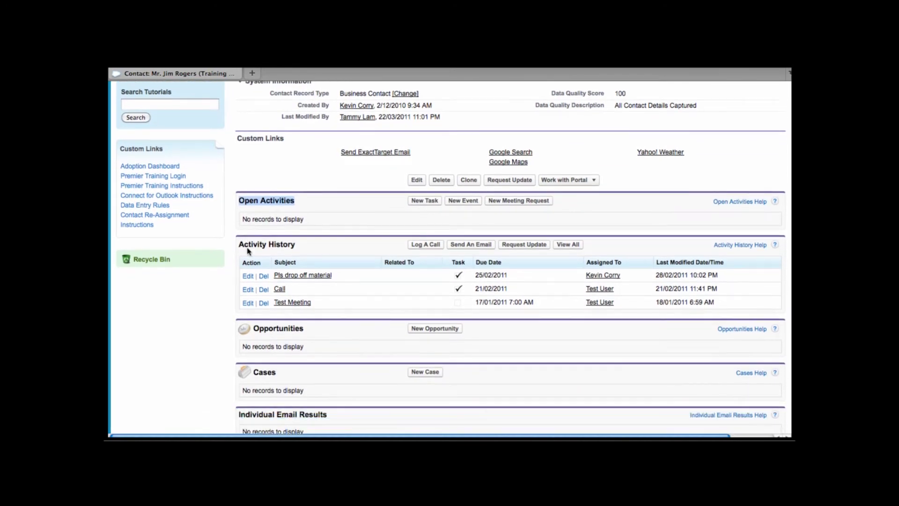
scroll(249, 251, down, 3)
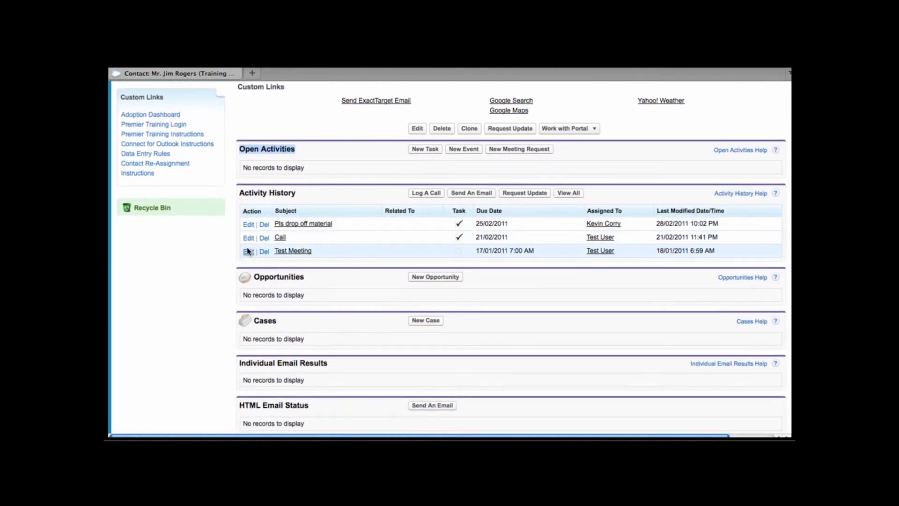
scroll(247, 252, up, 20)
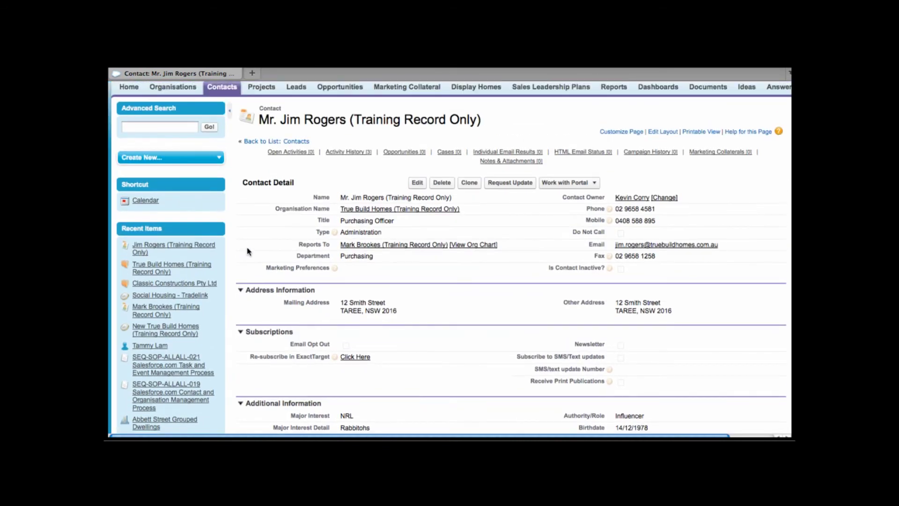
scroll(247, 252, up, 1)
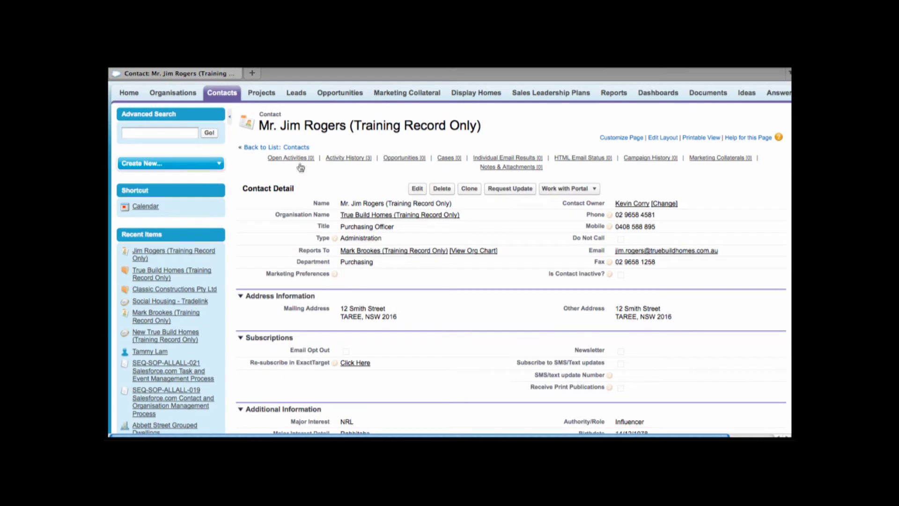
mouse_move(300, 161)
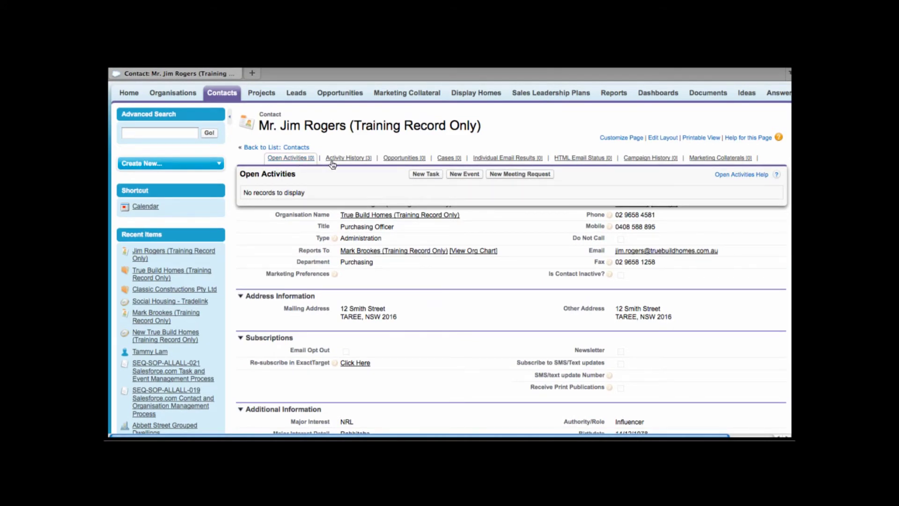
mouse_move(338, 163)
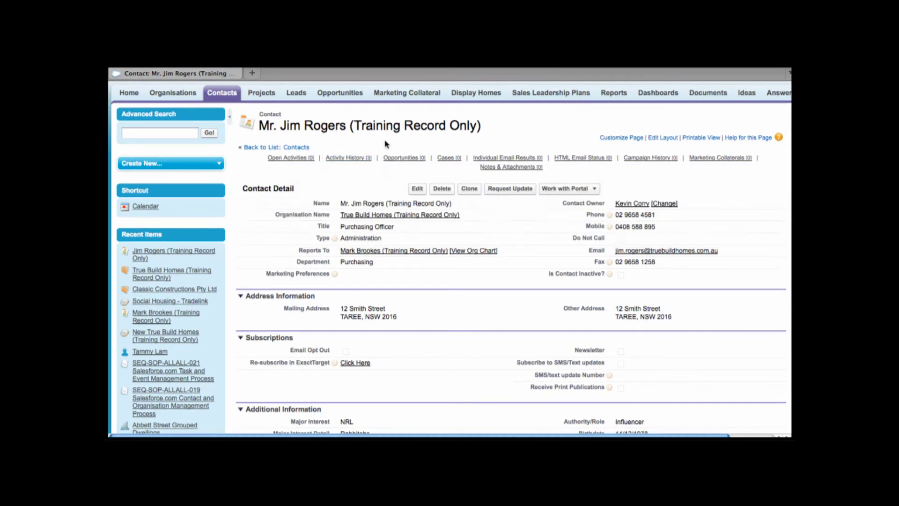
mouse_move(405, 162)
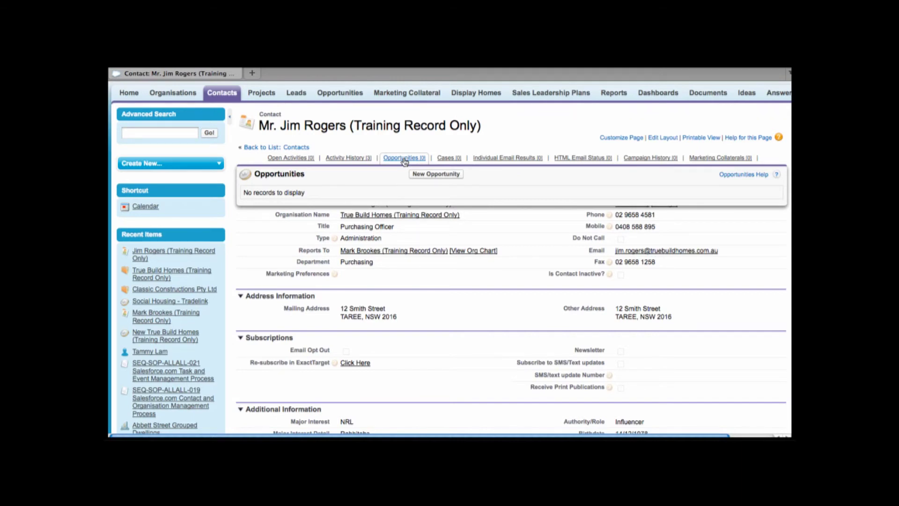
mouse_move(652, 161)
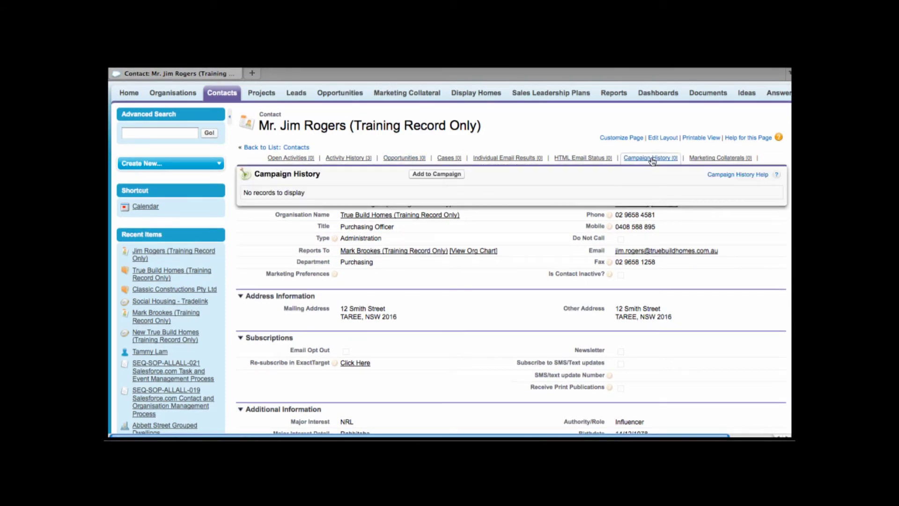
mouse_move(719, 160)
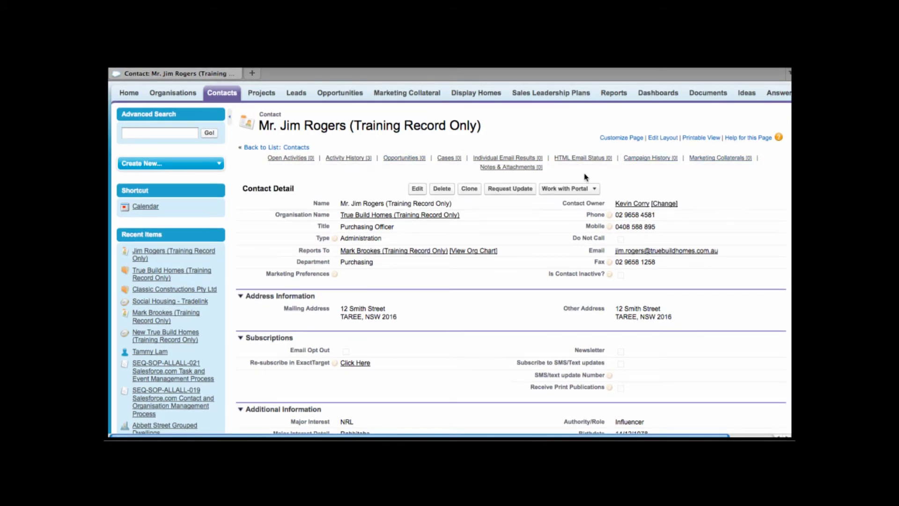
mouse_move(523, 170)
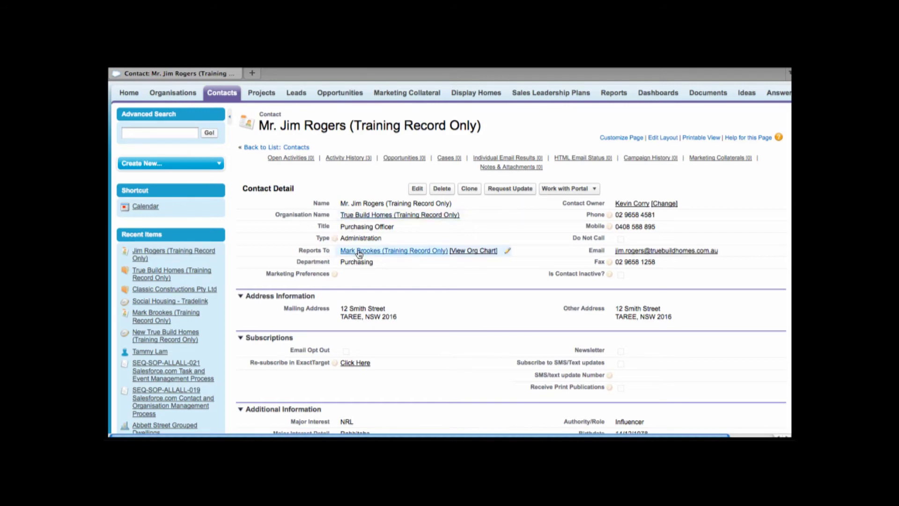
mouse_move(370, 256)
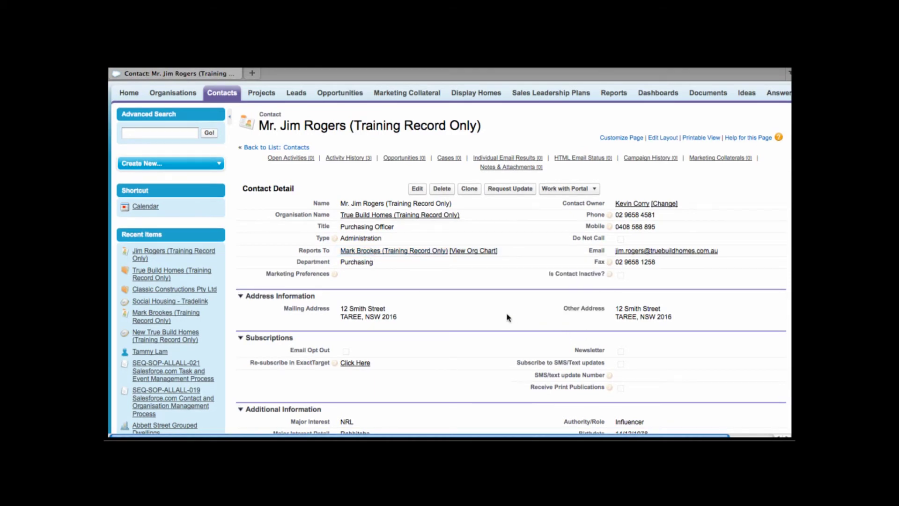
click(482, 253)
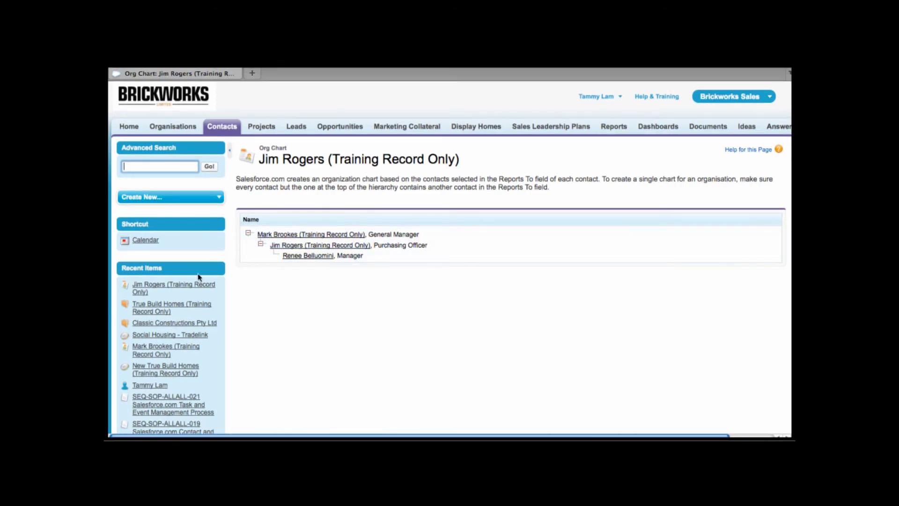
- Highlight the Recent Items list in the sidebar beside the three-level org chart
drag(163, 269, 120, 270)
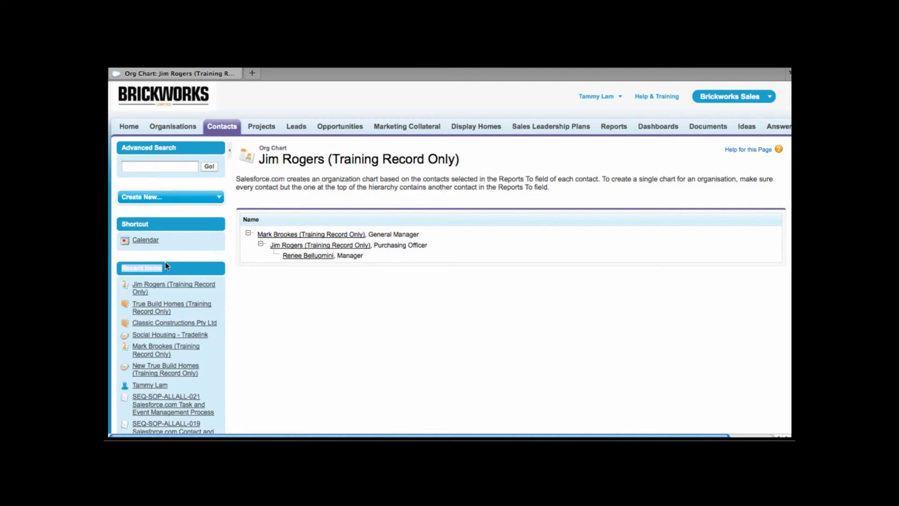
- Return to the contact's detail page and start Log A Call from Activity History
click(150, 286)
scroll(509, 248, down, 3)
scroll(510, 249, up, 3)
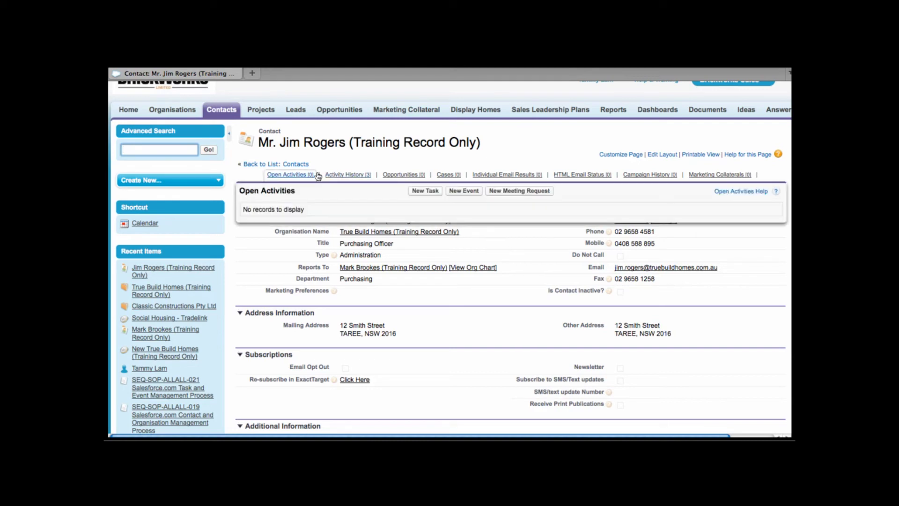
mouse_move(354, 179)
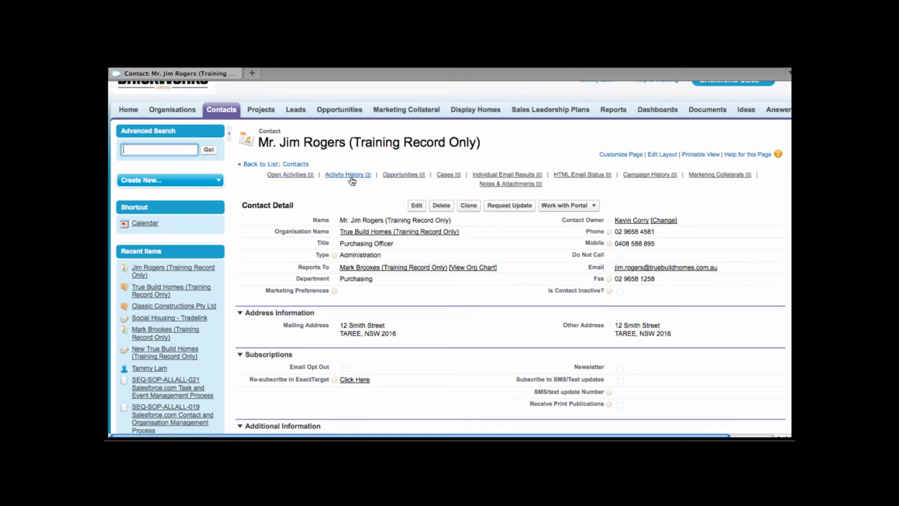
click(420, 192)
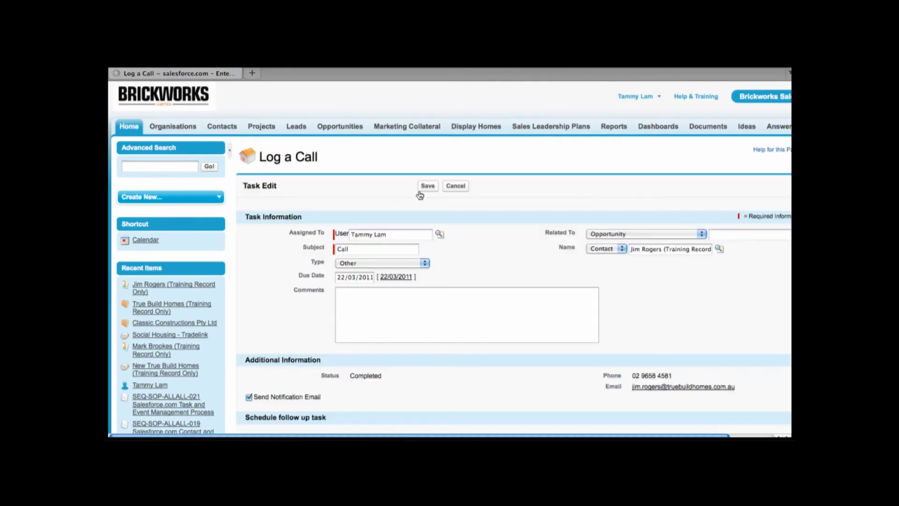
- Save the call as SLP Activity 4 with comment 'tech manual should be dropped off to architect'
click(632, 251)
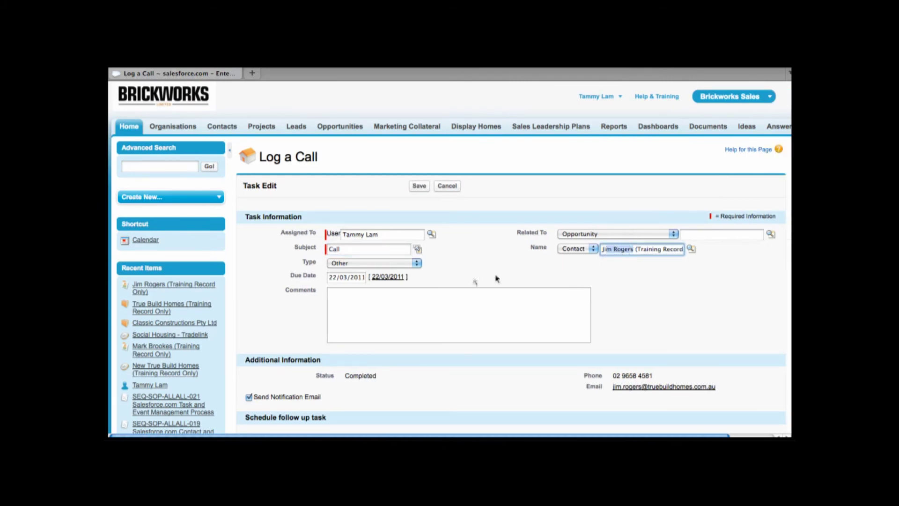
click(446, 254)
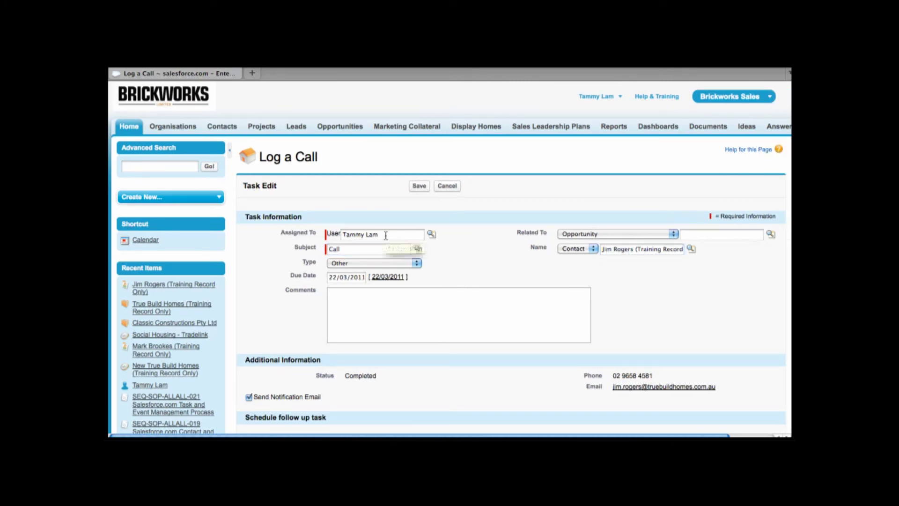
click(367, 250)
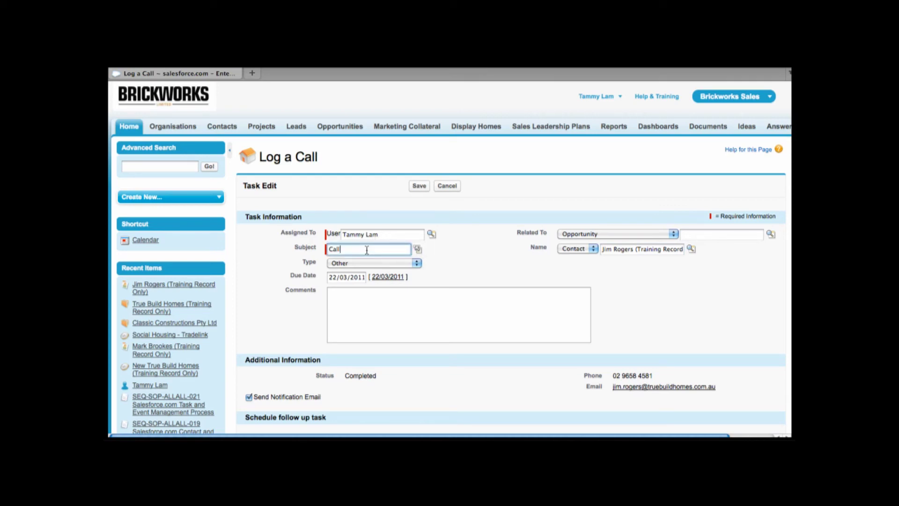
click(417, 263)
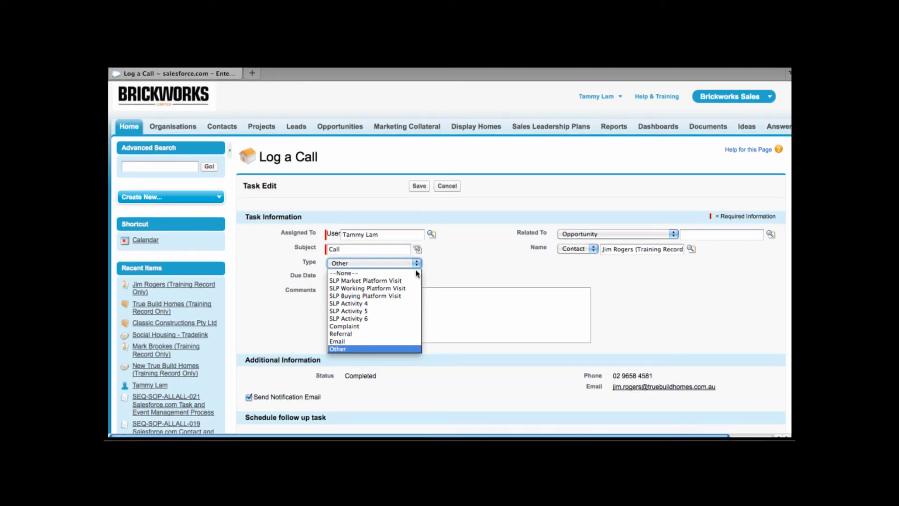
click(402, 308)
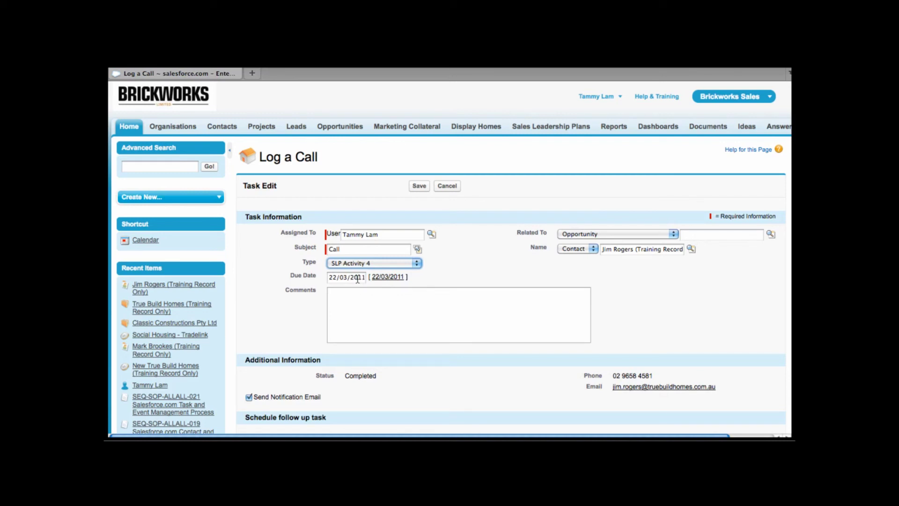
click(359, 295)
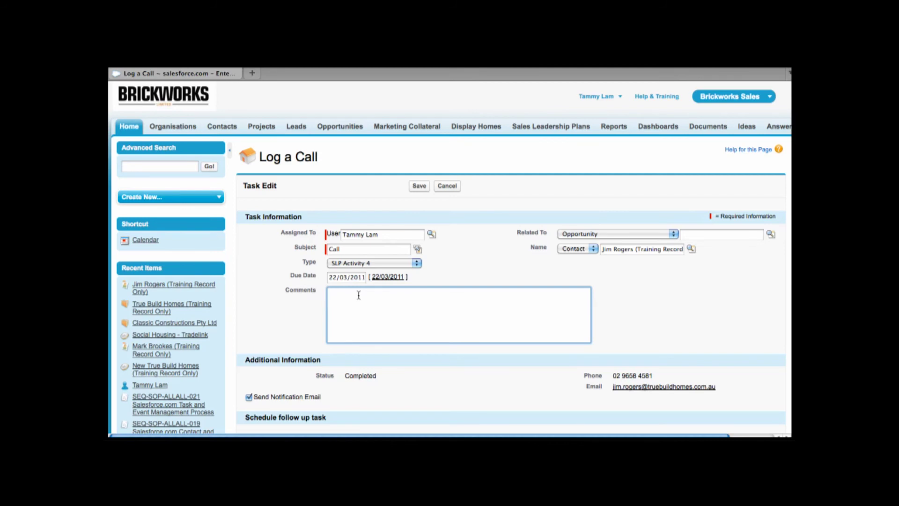
text(tech manual should be dropped off to architect)
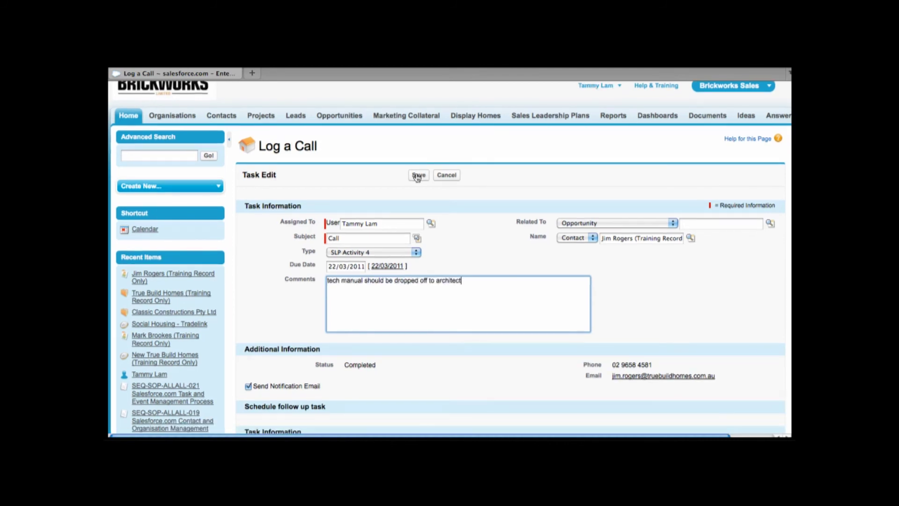
click(418, 176)
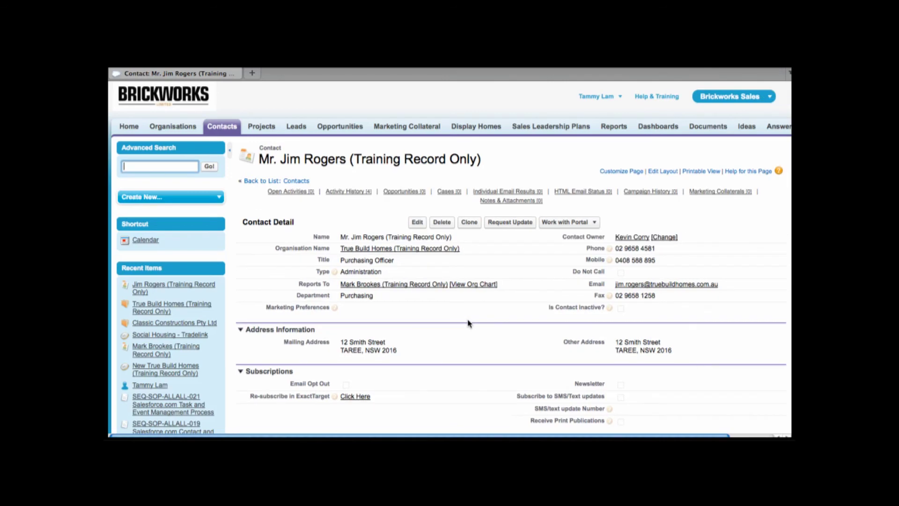
- Create a new task for the contact, assigned to the contact's owner, with subject 'Pls drop of tech manuals'
scroll(469, 323, down, 1)
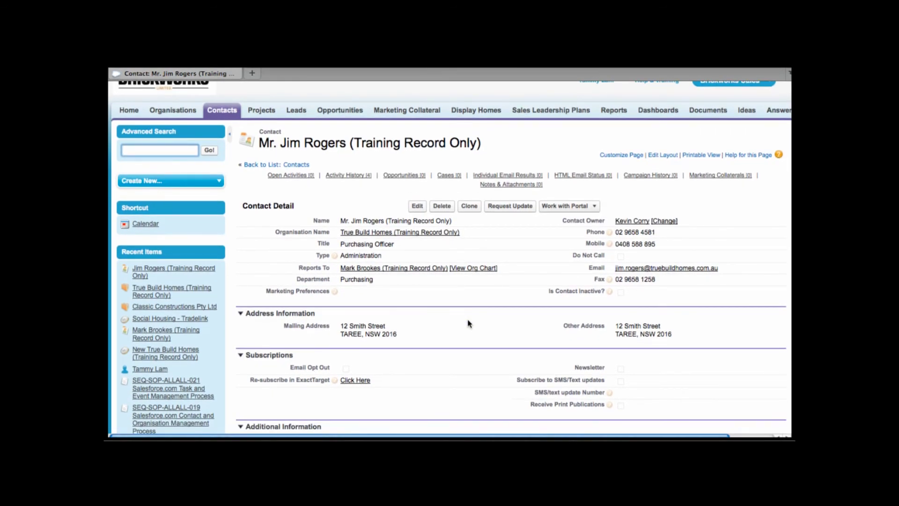
mouse_move(288, 180)
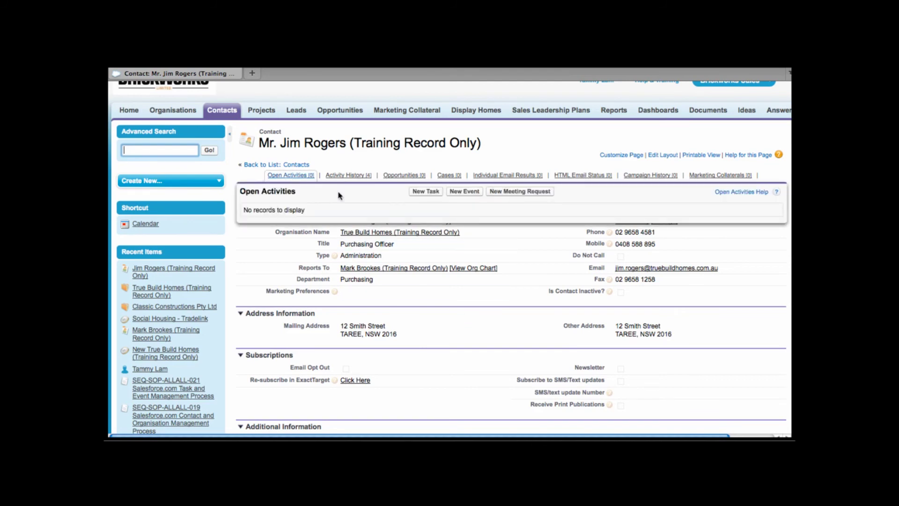
click(425, 196)
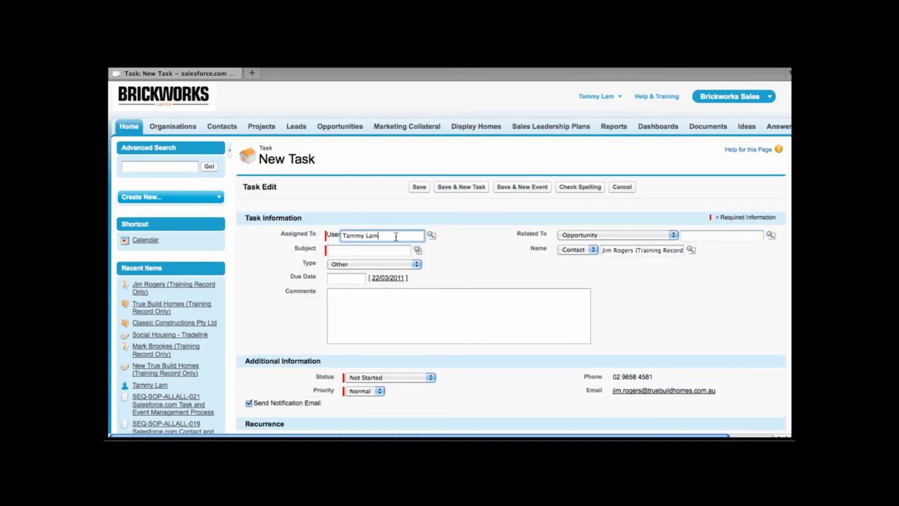
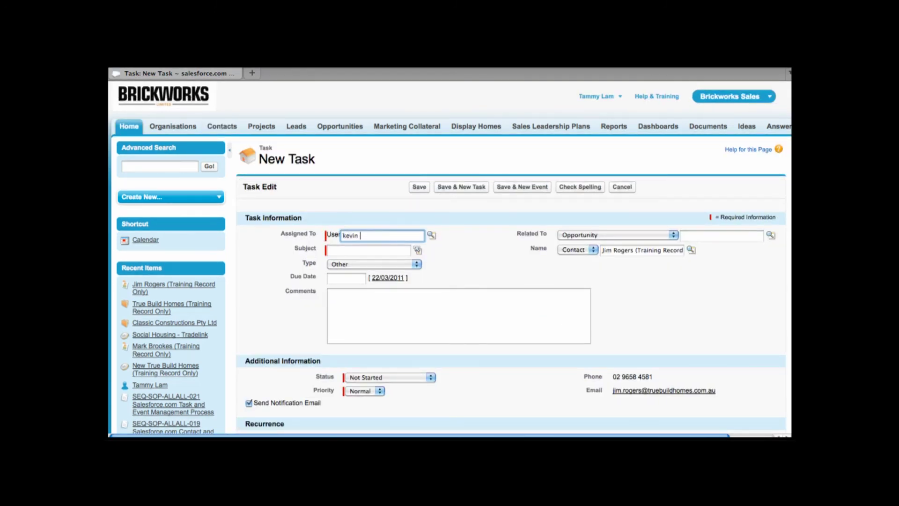
click(379, 248)
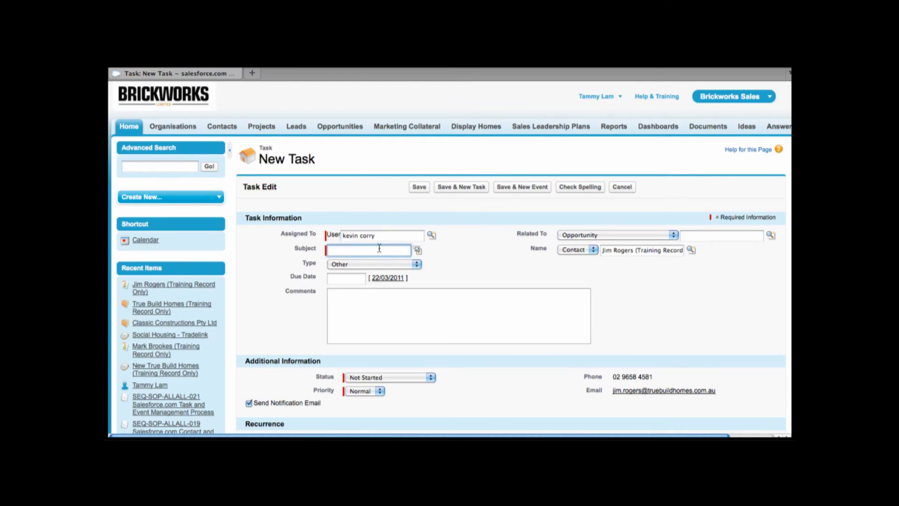
text(Pls drop of tech manuals)
- Set the task's due date to 25/03/2011 and comment about dropping the tech manual at DTR Designs
click(356, 278)
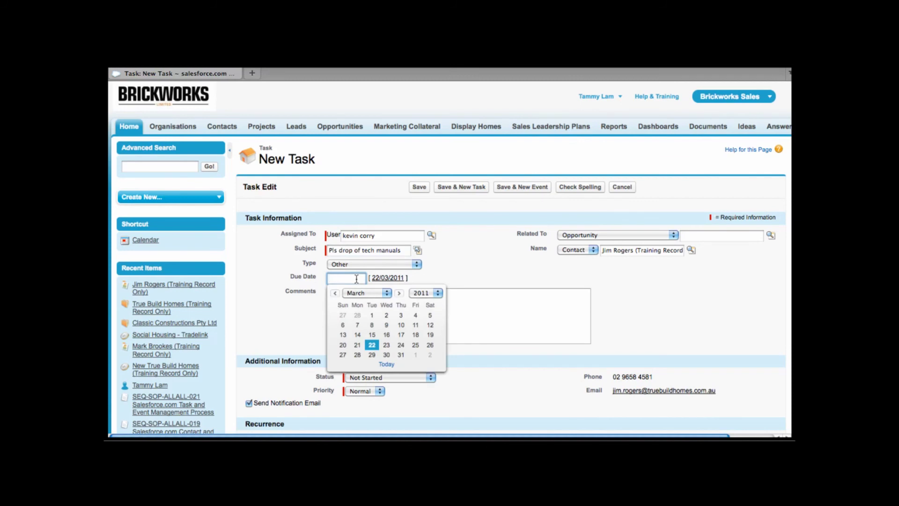
click(416, 346)
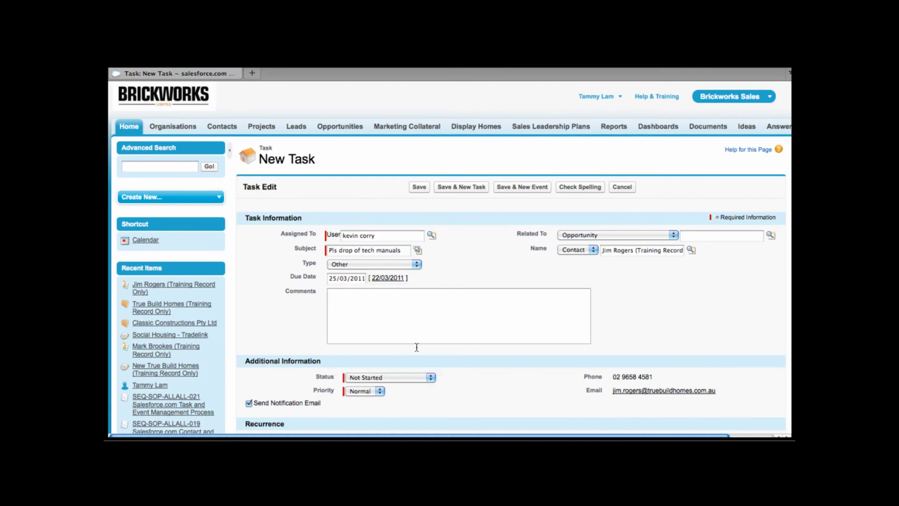
click(408, 321)
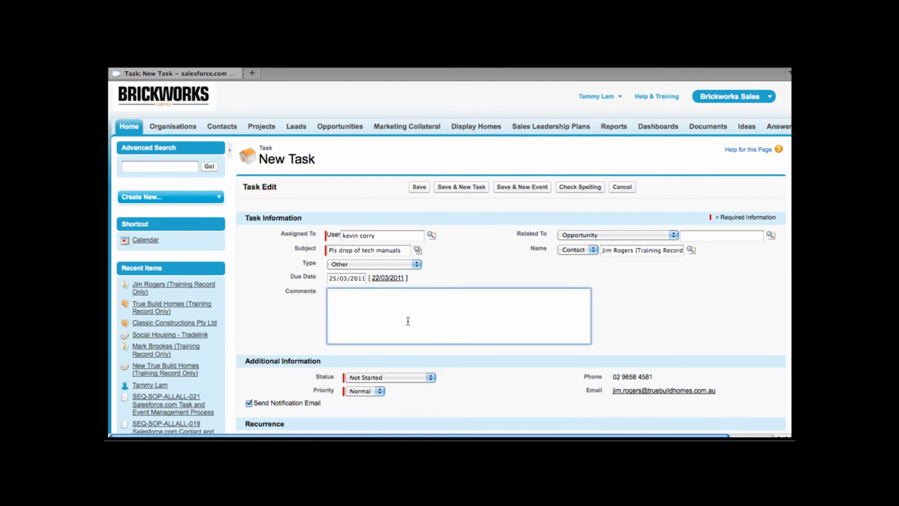
text(Pls drop of tech manual to John @ DTR Designs)
- Leave the task priority at Normal and save the task
scroll(417, 335, down, 3)
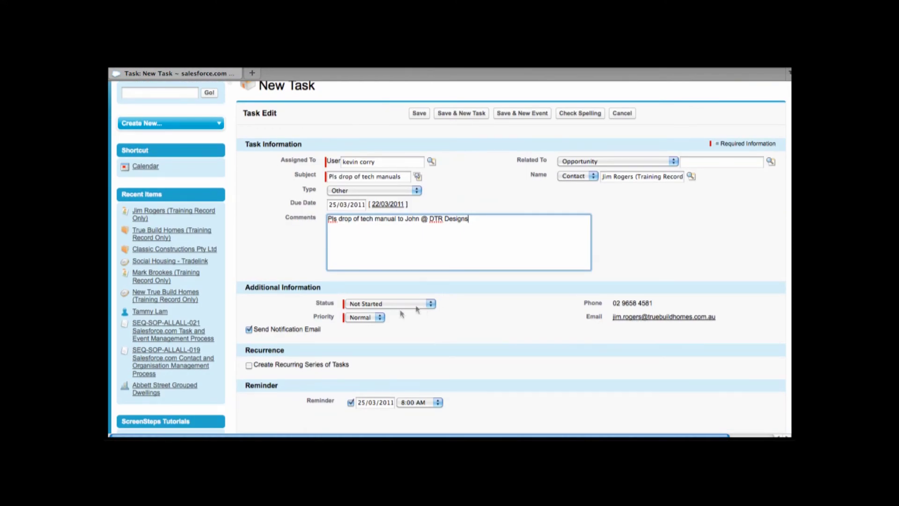
click(380, 318)
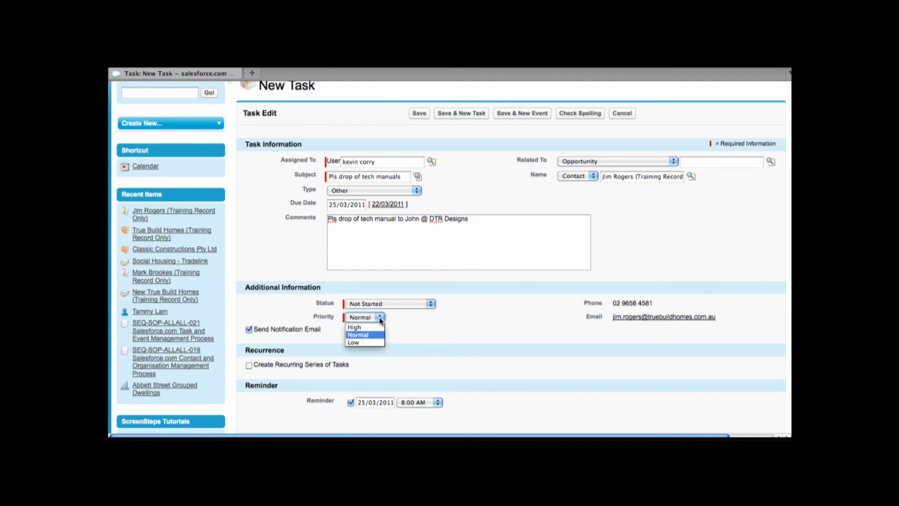
click(380, 320)
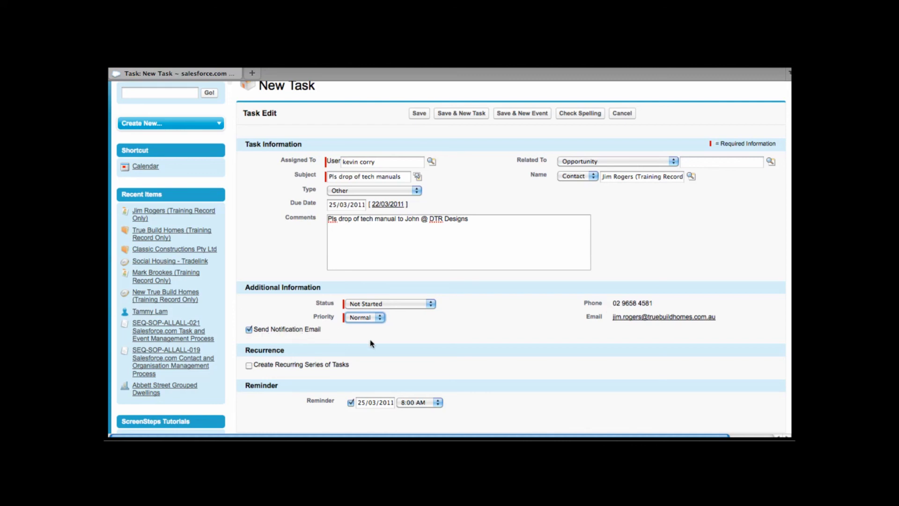
scroll(372, 341, down, 3)
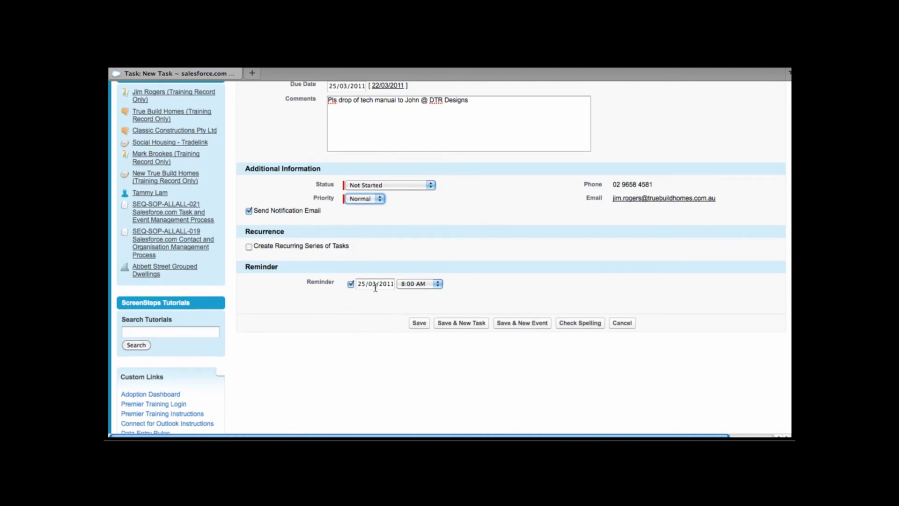
click(419, 323)
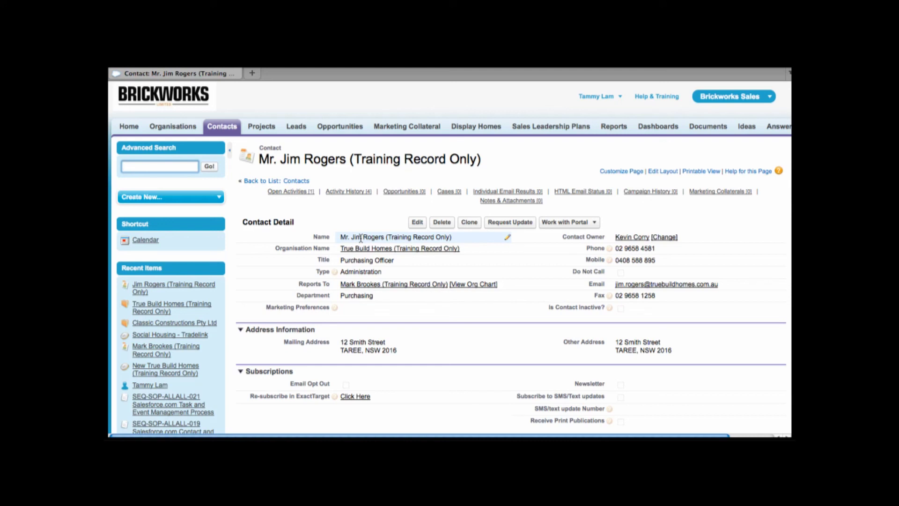
- Check the contact record's Open Activities and Activity History after the task is saved
mouse_move(357, 193)
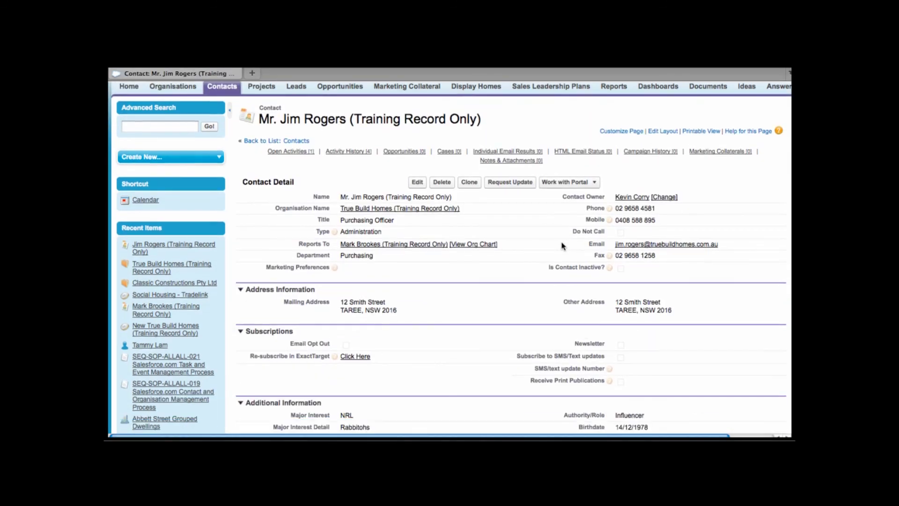
scroll(564, 244, down, 5)
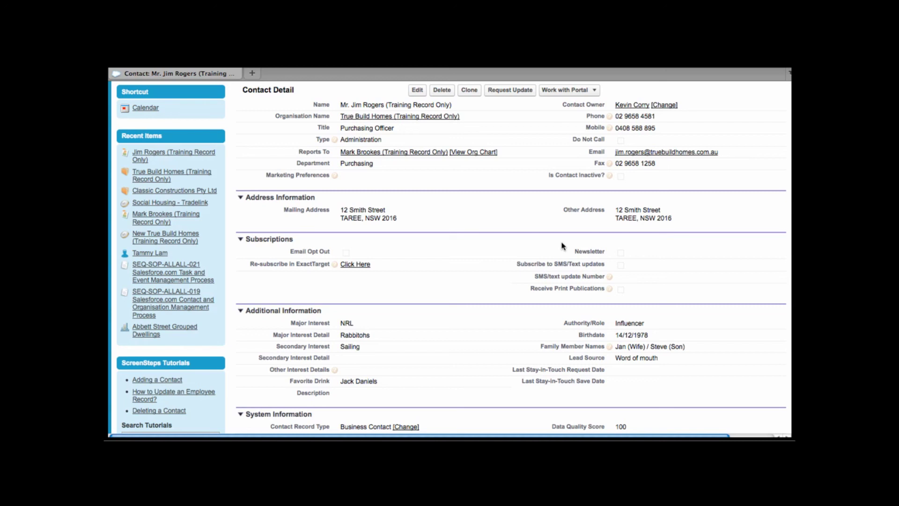
scroll(562, 246, up, 5)
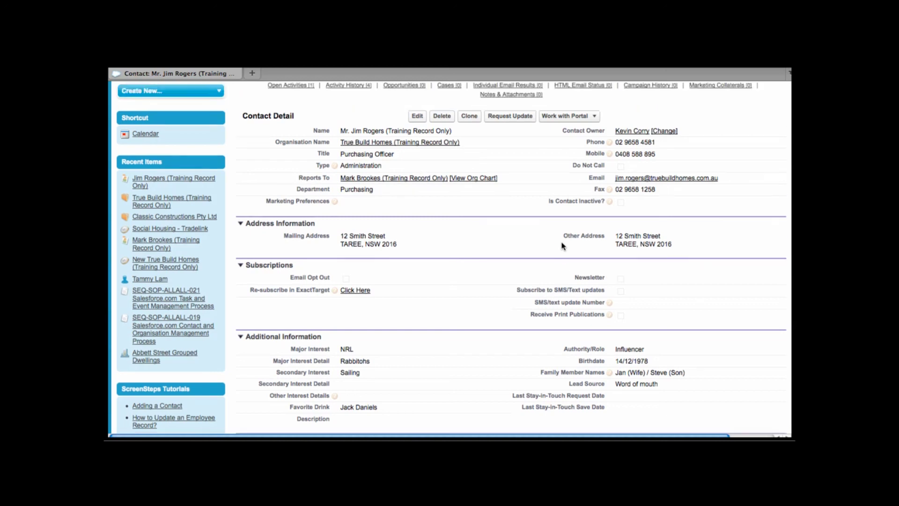
click(187, 167)
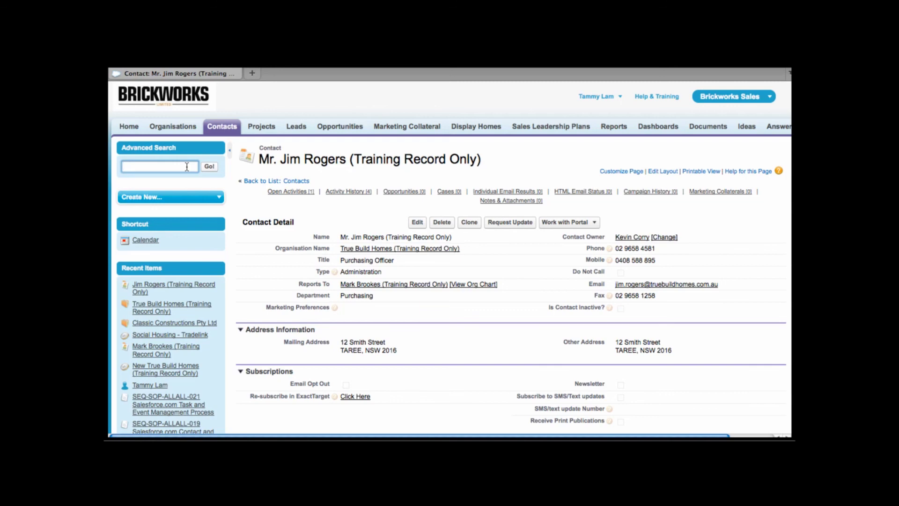
click(187, 166)
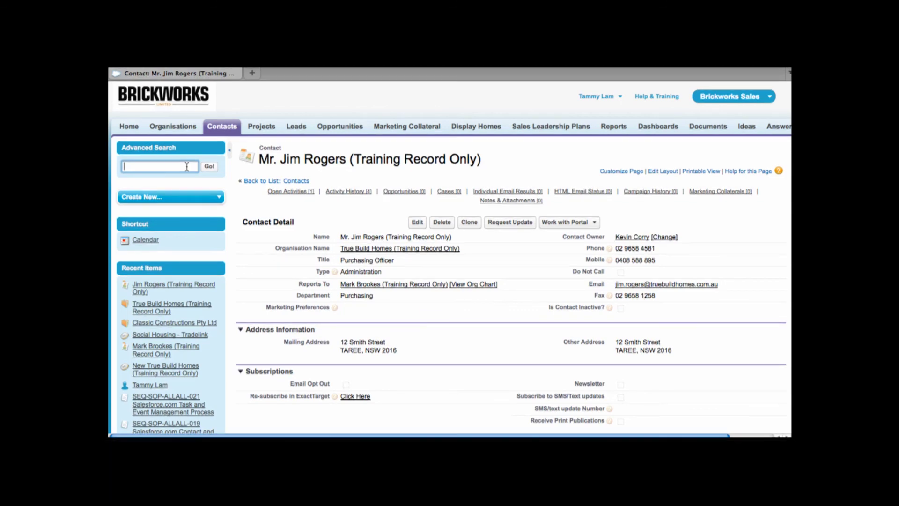